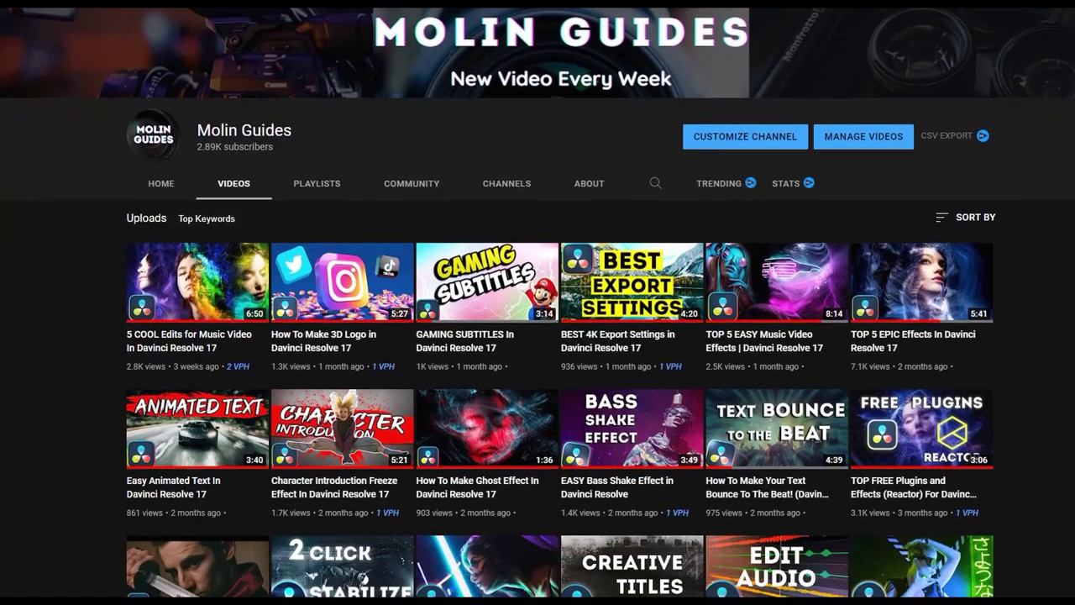
scroll(538, 336, "down", 5)
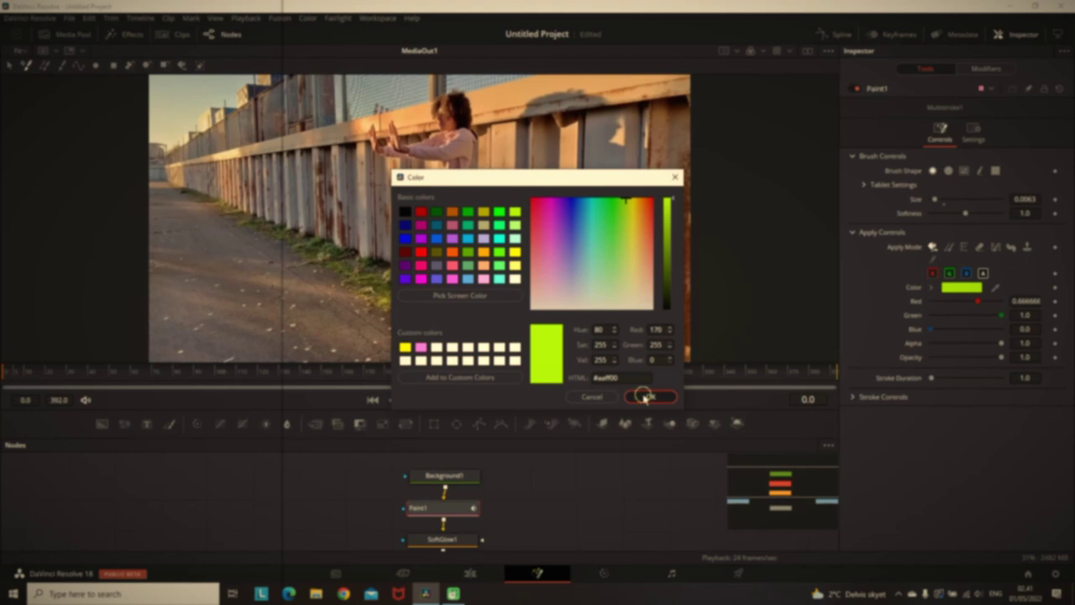
left_click(650, 397)
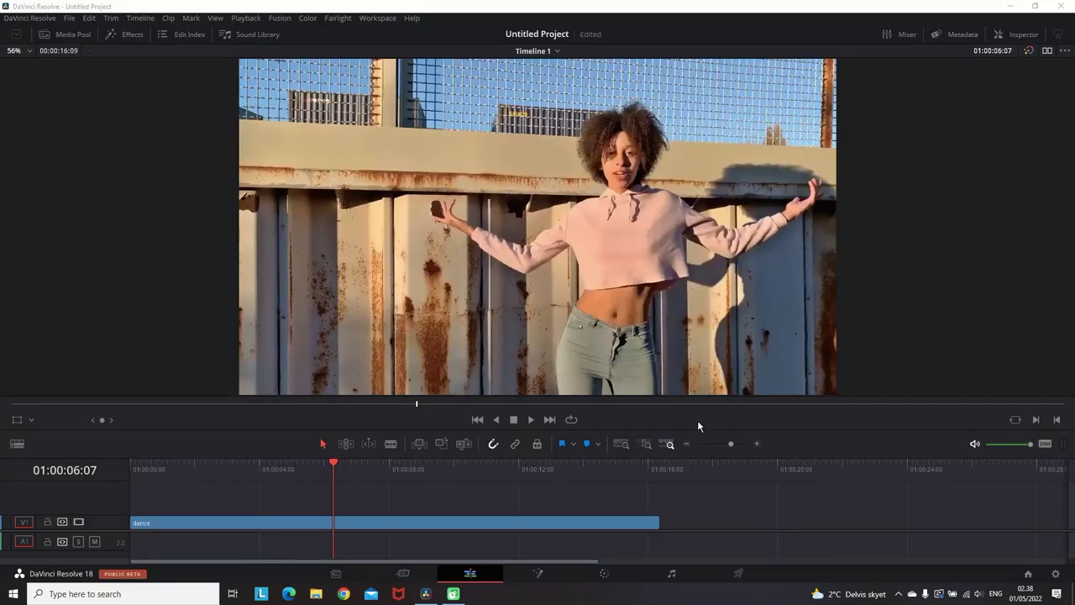
Step: Play the dance clip from the start of the timeline and stop once she faces the camera
left_click(144, 466)
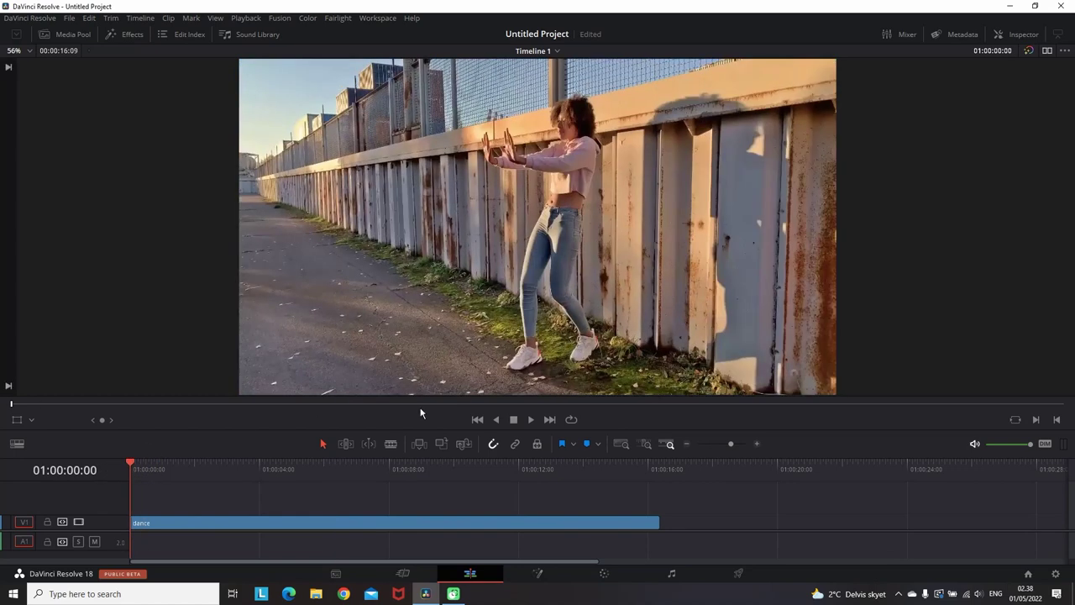
left_click(530, 419)
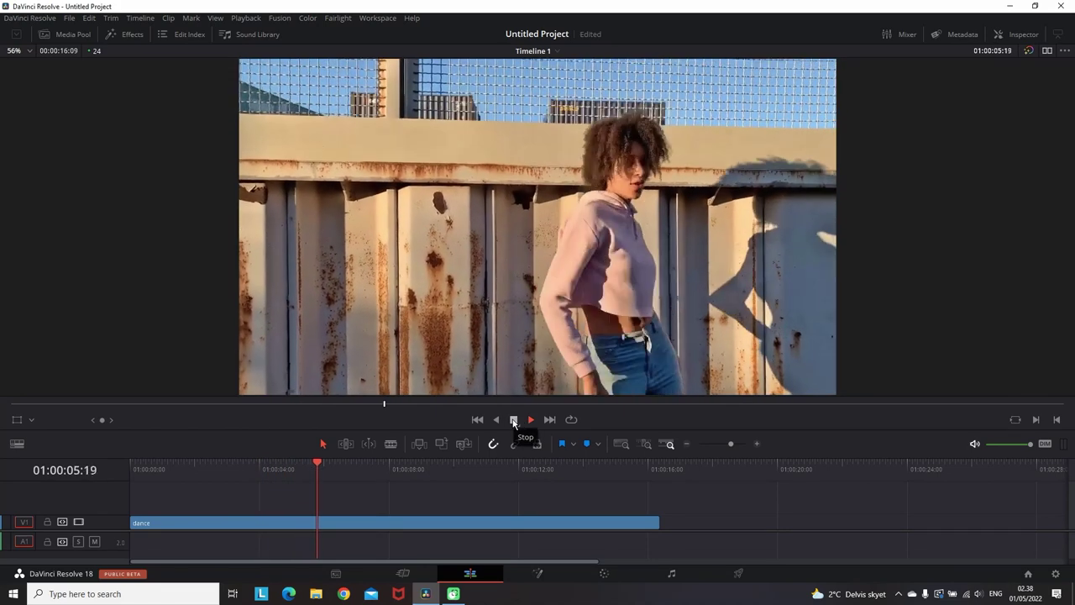
left_click(514, 420)
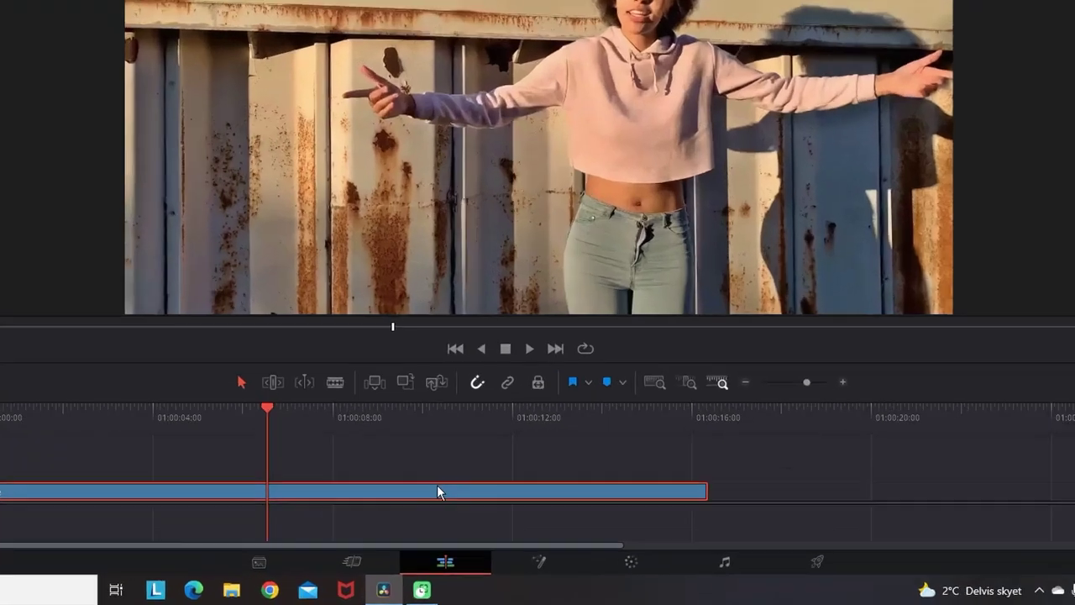
Step: Open the dance clip in Fusion, merge a Background node over it, and arrange the Background above Merge1
left_click(466, 523)
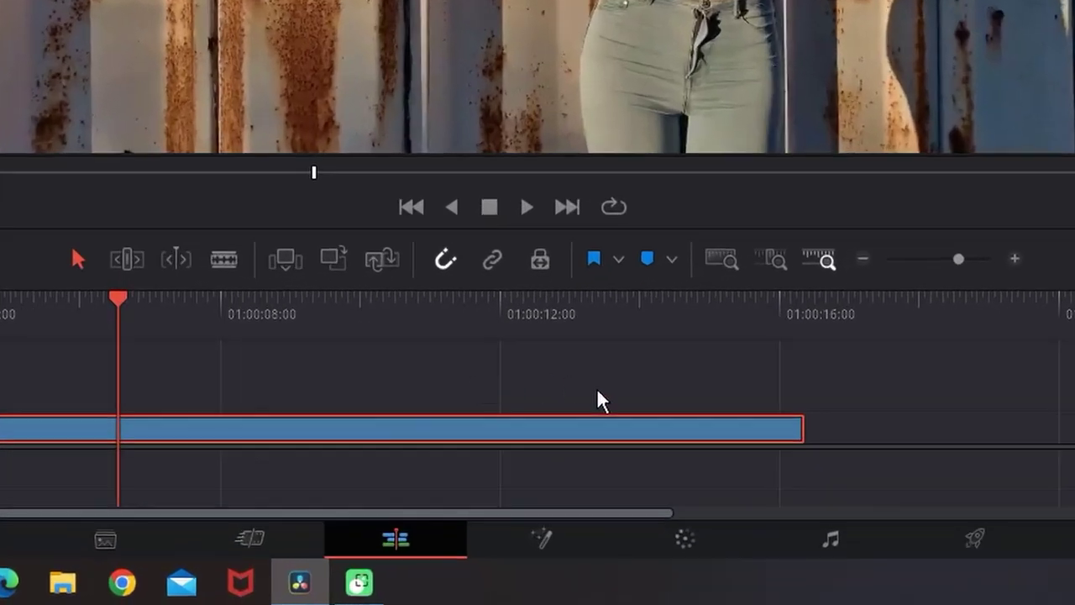
left_click(545, 541)
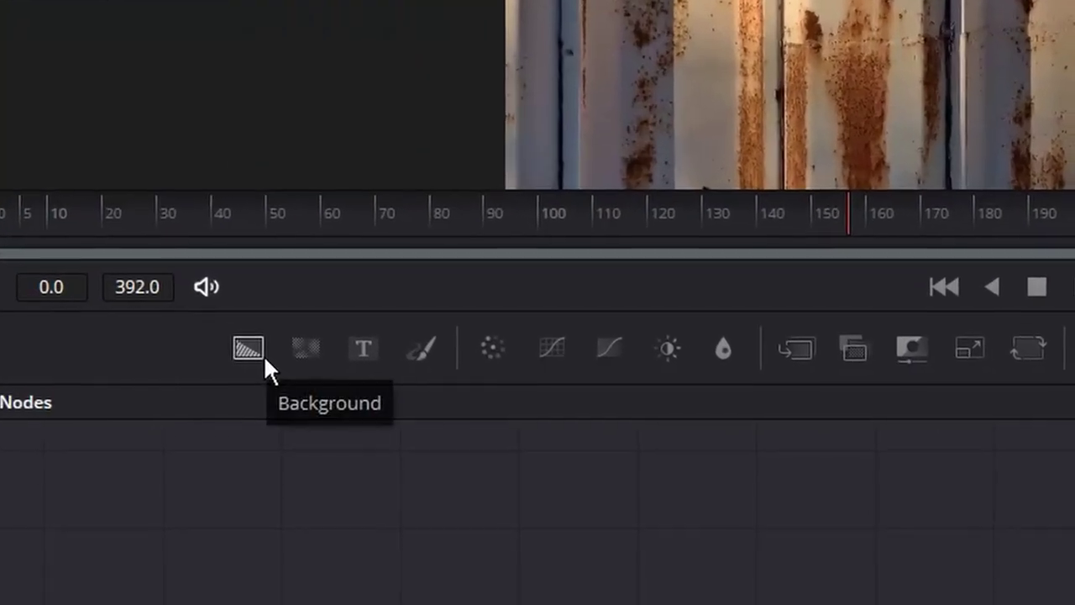
left_click_drag(102, 363, 440, 500)
left_click_drag(470, 351, 487, 358)
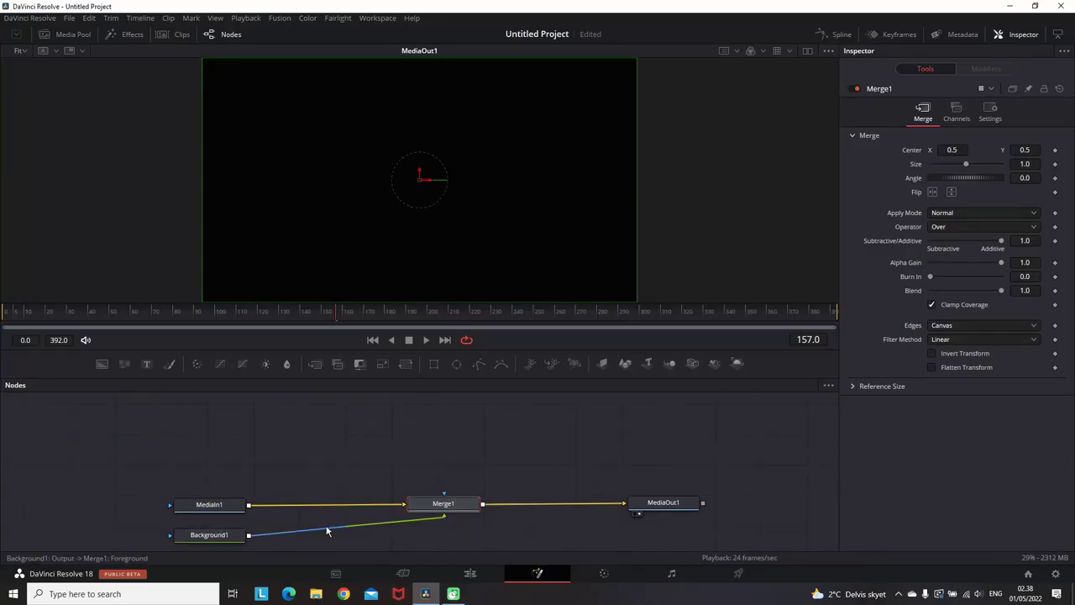
left_click_drag(228, 536, 463, 410)
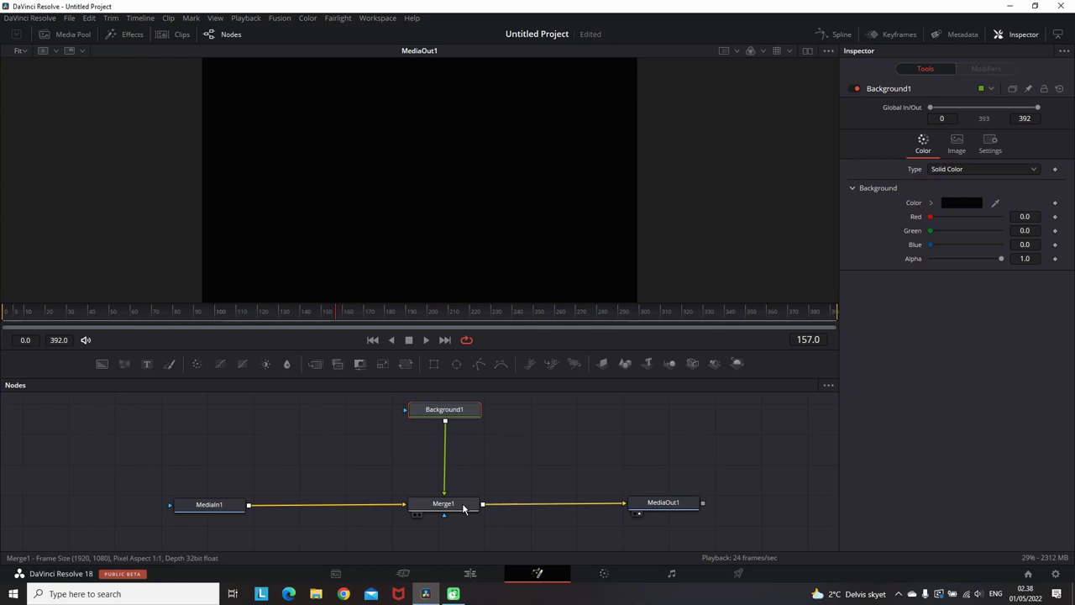
left_click_drag(463, 506, 464, 527)
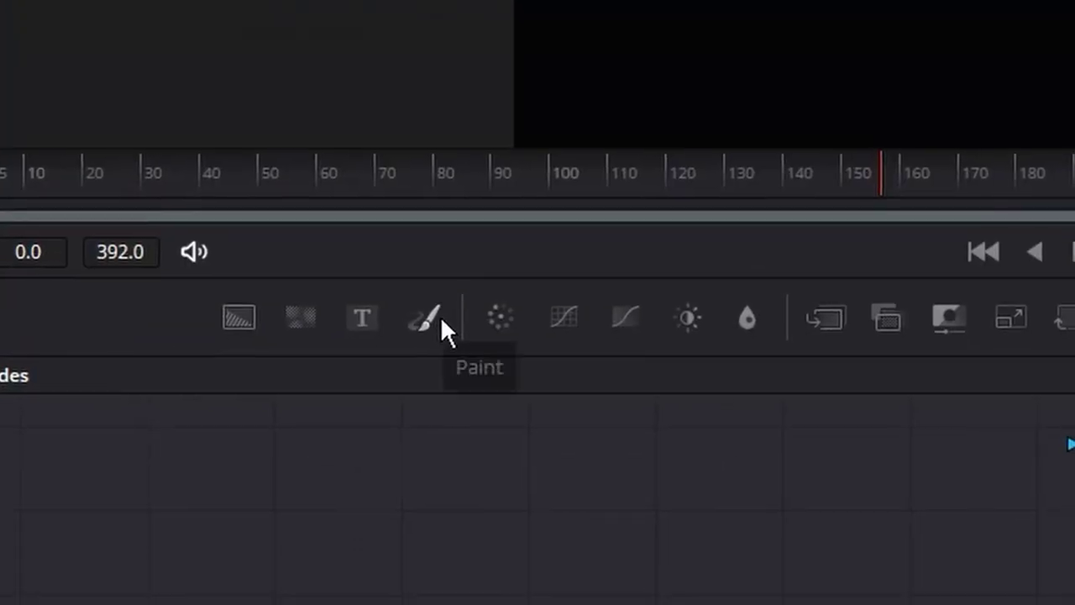
Step: Insert a Paint node followed by a Soft Glow node between Background1 and Merge1
mouse_move(442, 327)
left_mouse_down()
mouse_move(435, 309)
mouse_move(460, 322)
mouse_move(544, 306)
left_mouse_up()
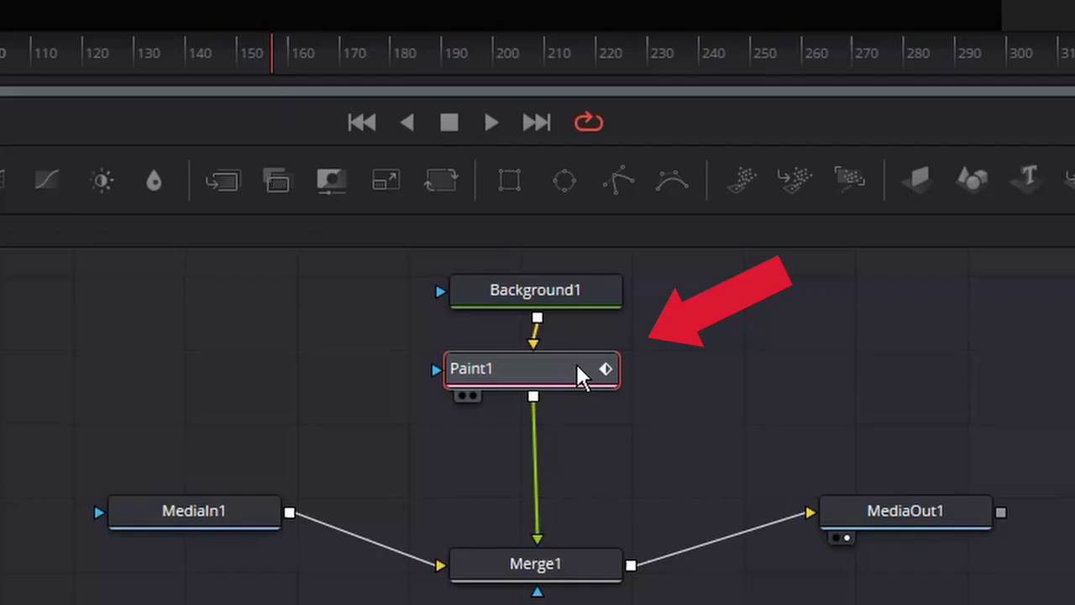
key("ctrl+space")
type("soft")
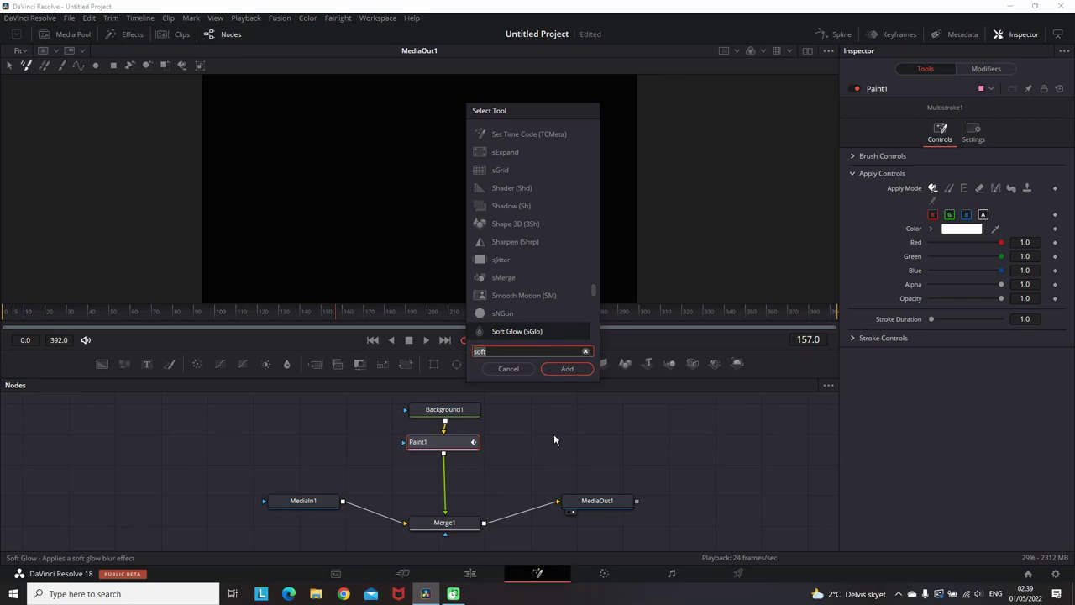
type("soft")
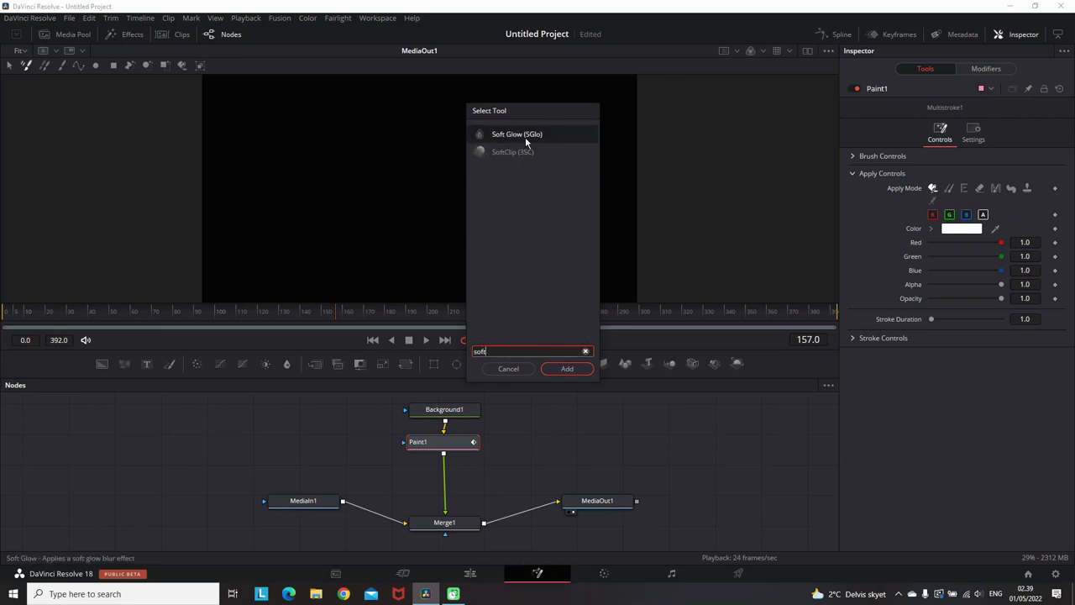
left_click(588, 371)
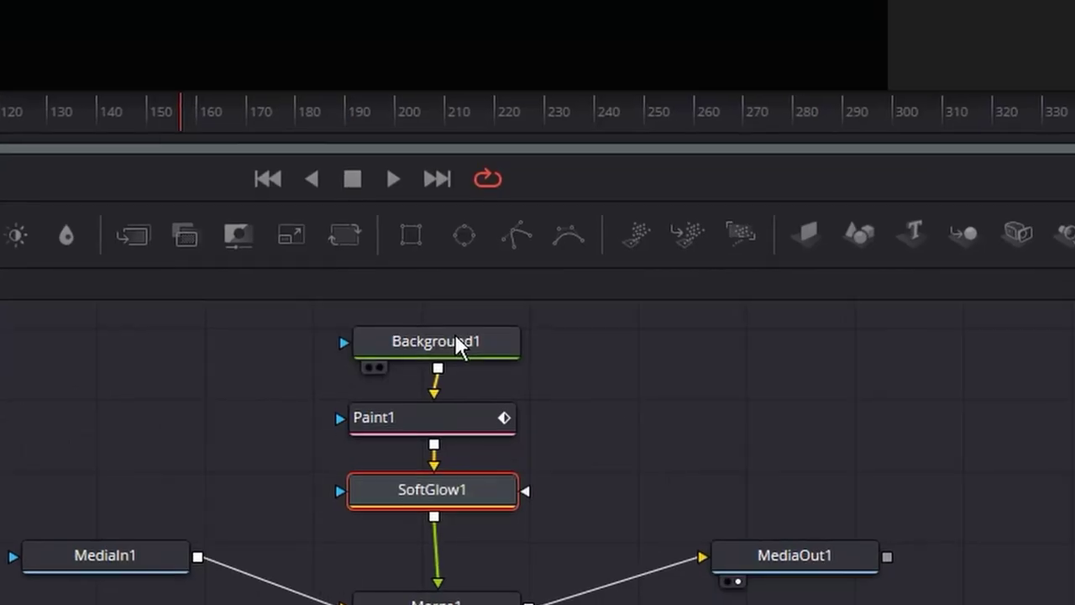
Step: Make Background1 fully transparent by setting its alpha to 0, and select the Paint1 node
left_click(447, 408)
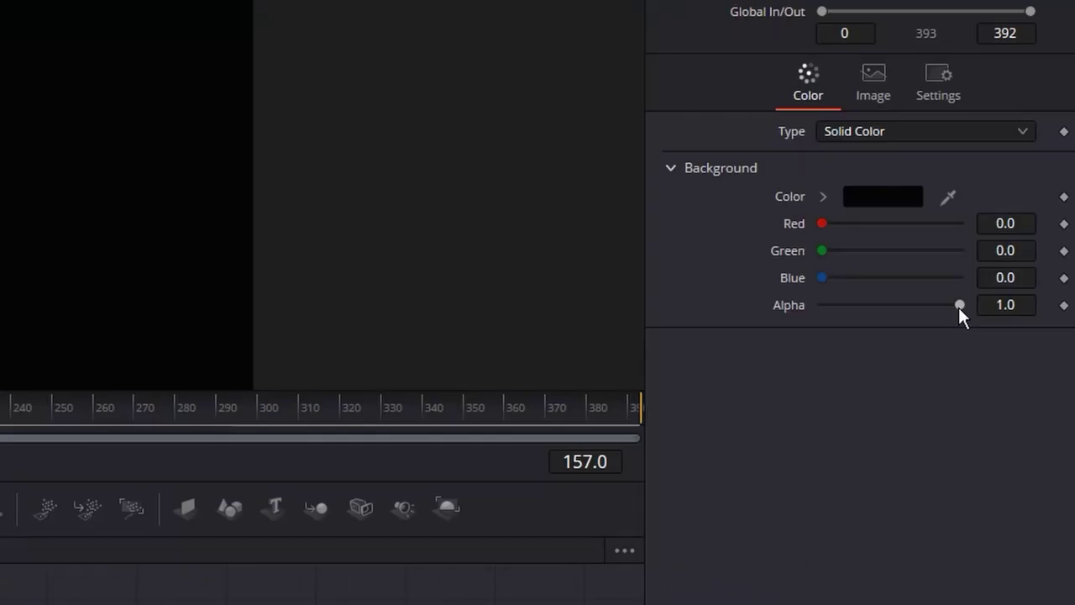
left_click_drag(959, 306, 800, 312)
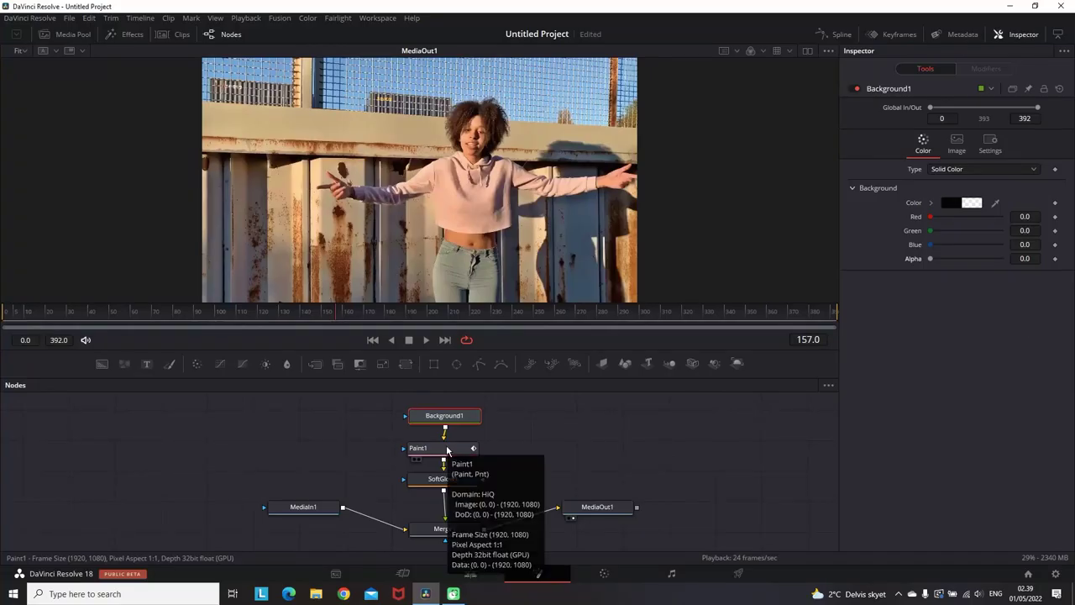
left_click(446, 451)
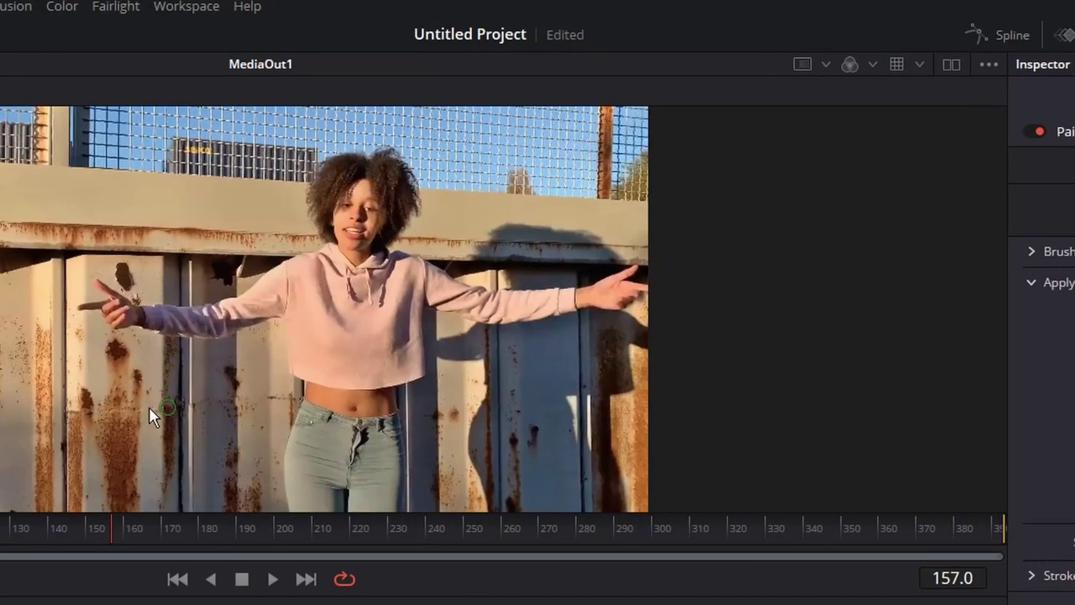
Step: Paint a white test stroke above her outstretched arm, set the brush color to red (#ff0000), and try another stroke
left_click_drag(107, 204, 277, 300)
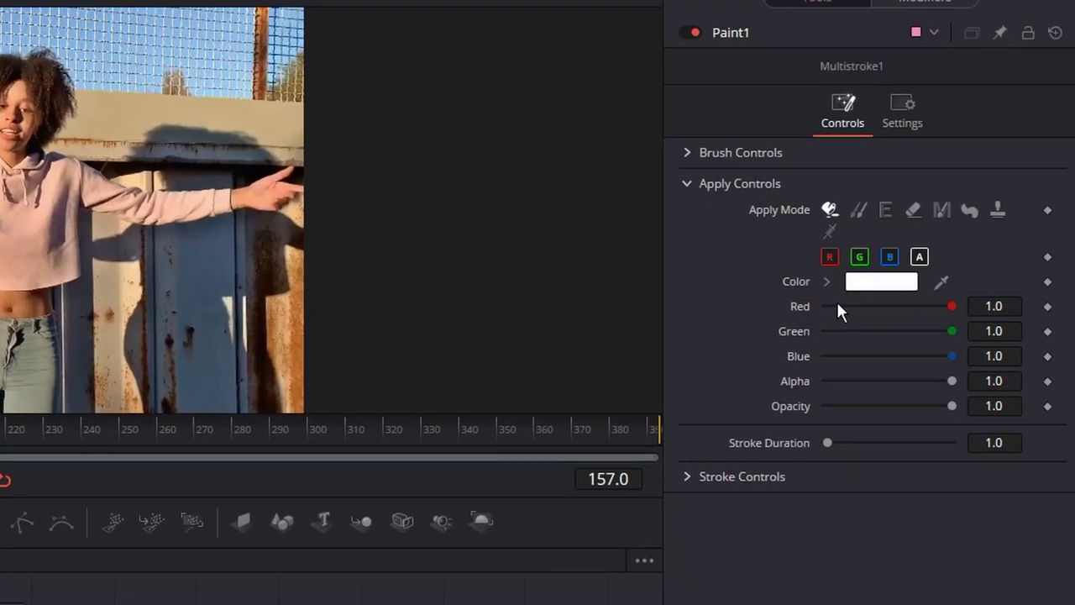
left_click(895, 273)
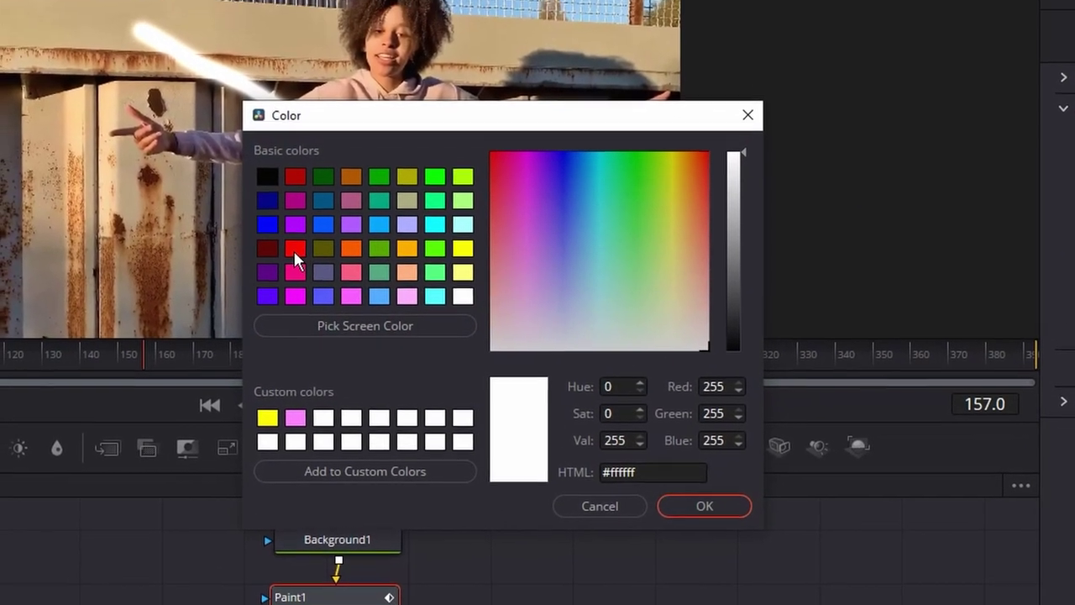
left_click(287, 221)
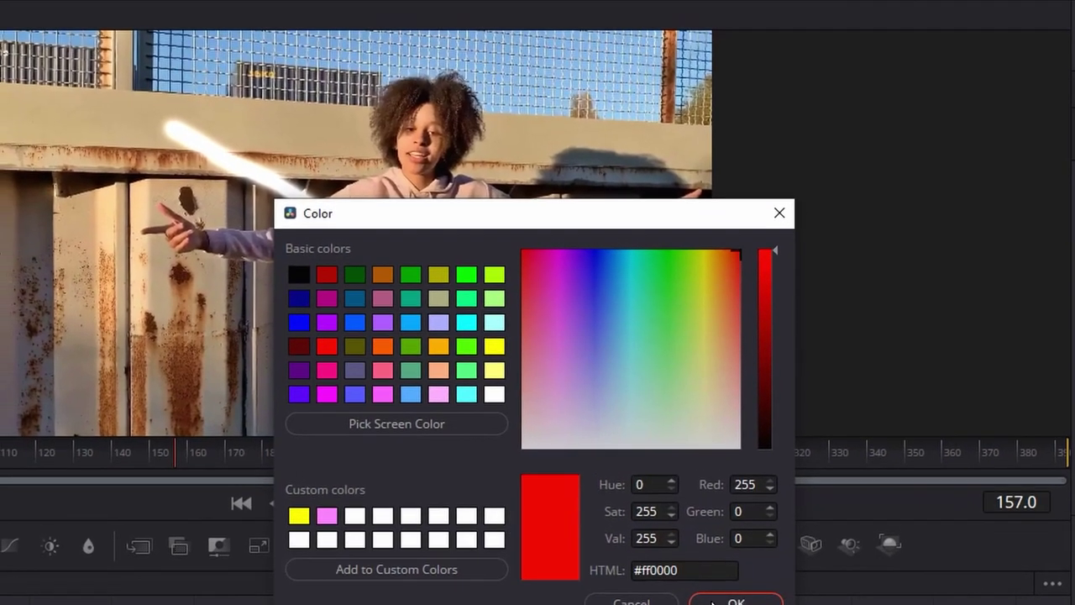
left_click(714, 601)
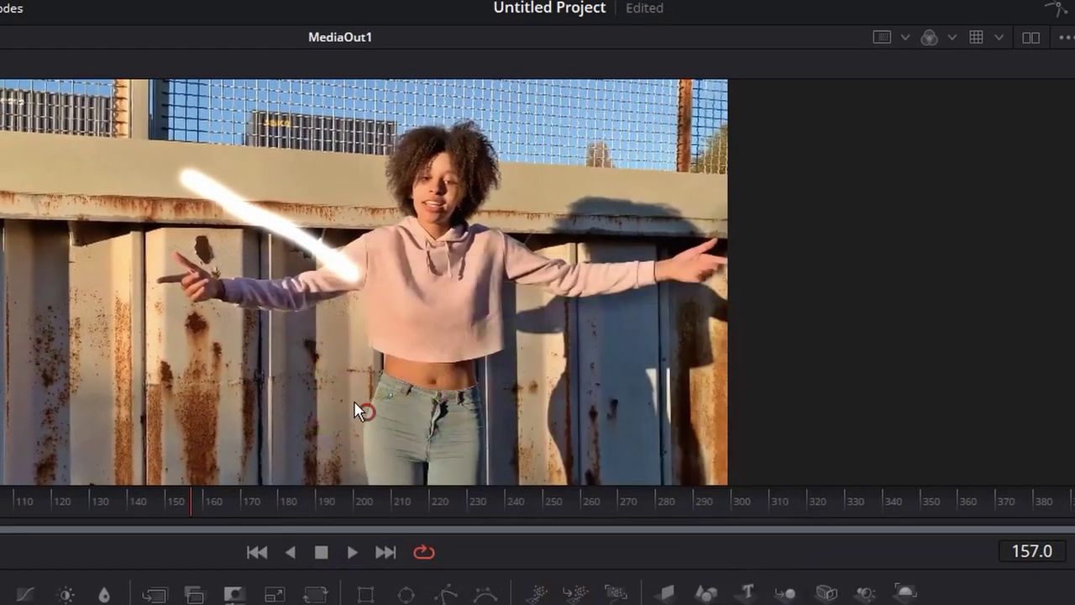
left_click_drag(145, 196, 339, 325)
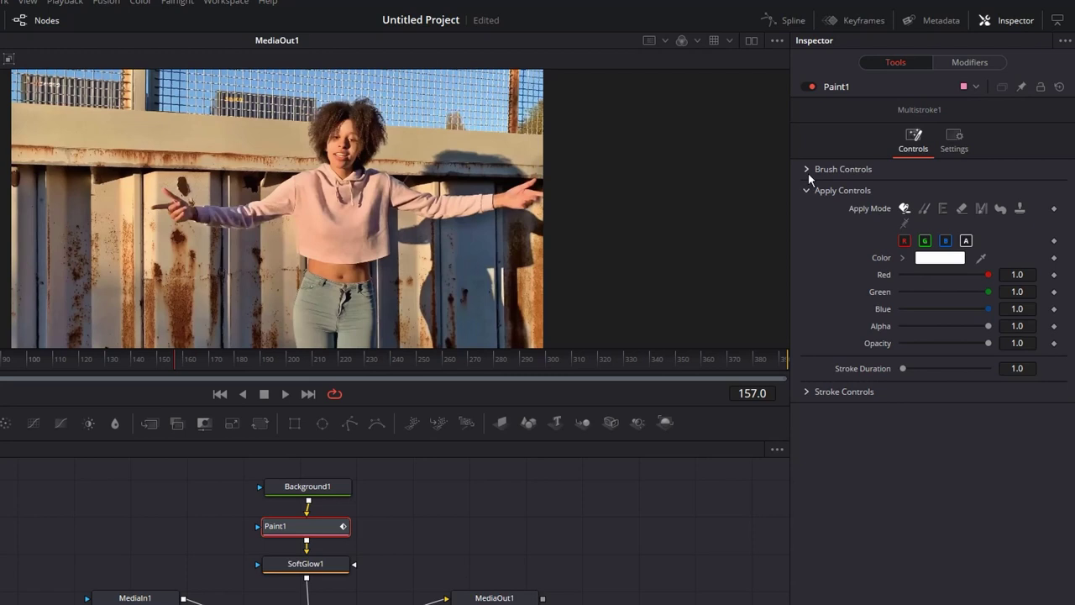
Step: Expand the Brush Controls, raise the brush softness to 1.6, and try a stroke beside the dancer
left_click(854, 156)
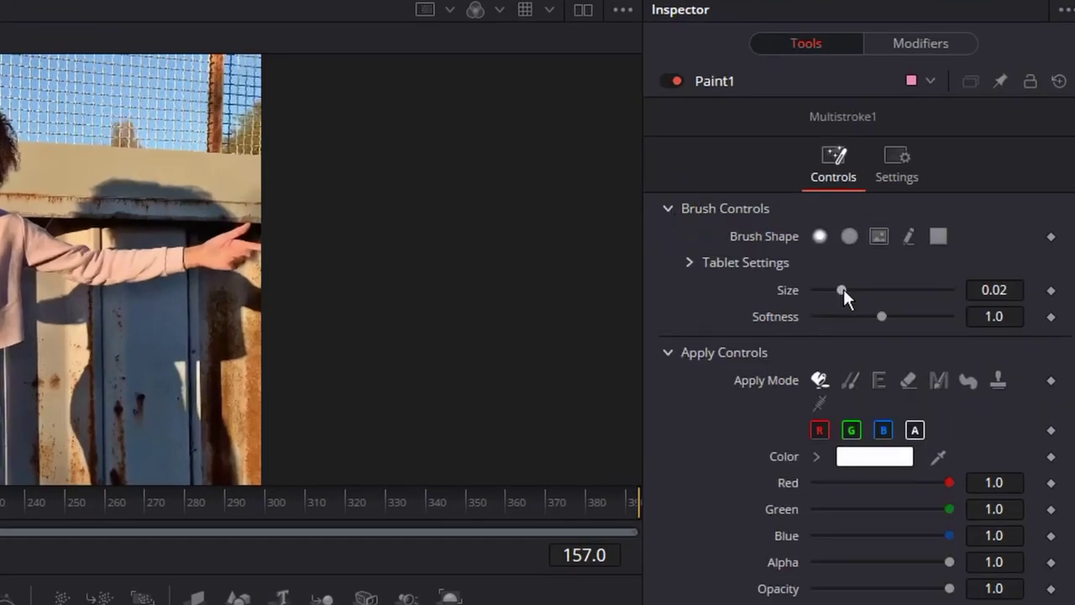
left_click_drag(154, 165, 214, 214)
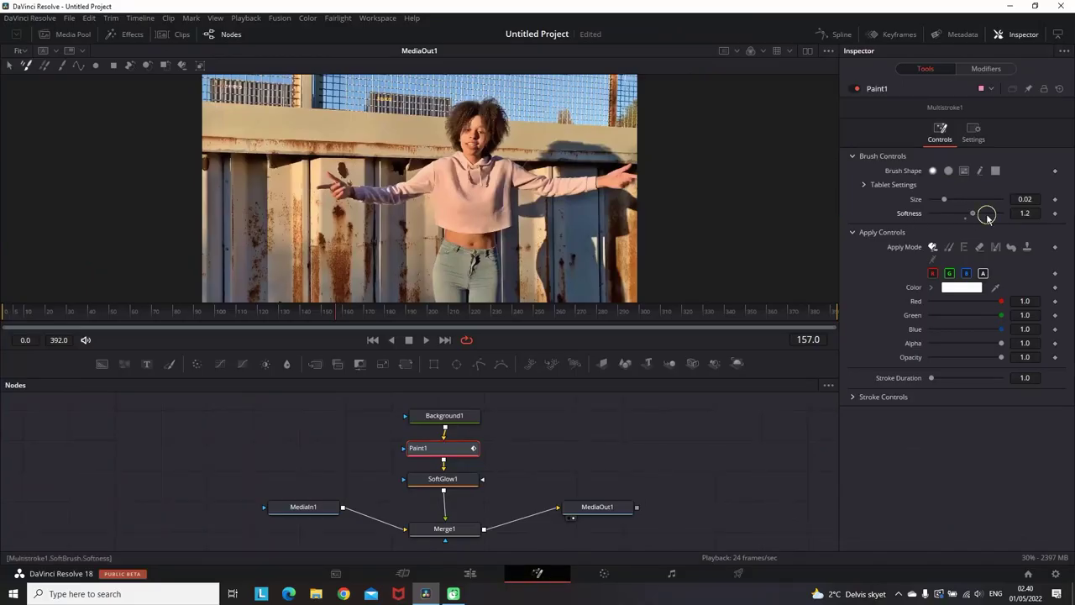
left_click_drag(987, 217, 988, 216)
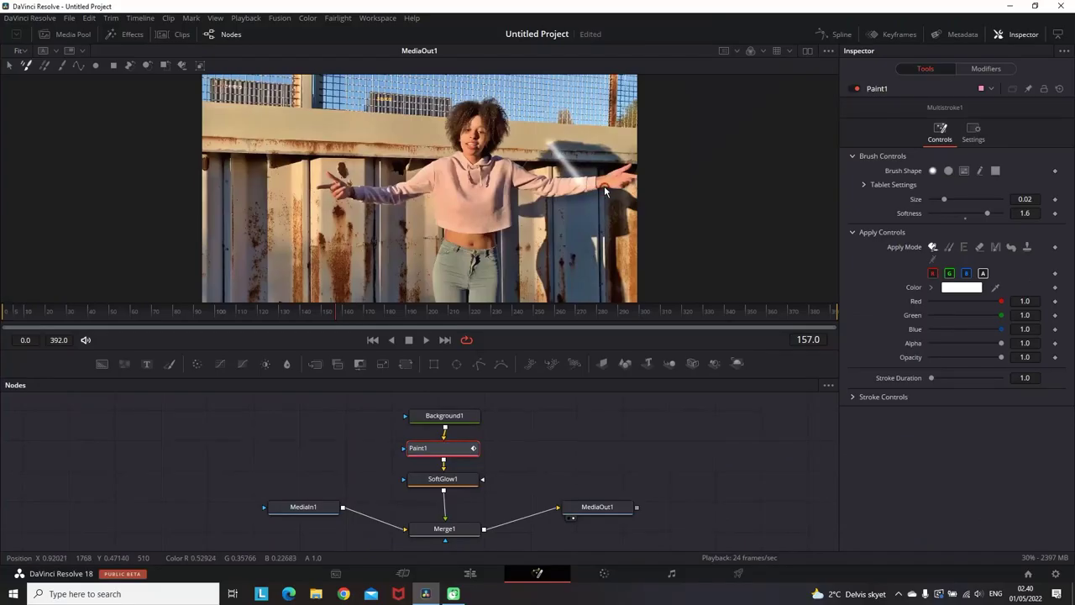
mouse_move(604, 185)
left_mouse_down()
mouse_move(600, 133)
mouse_move(602, 156)
mouse_move(576, 221)
mouse_move(593, 270)
left_mouse_up()
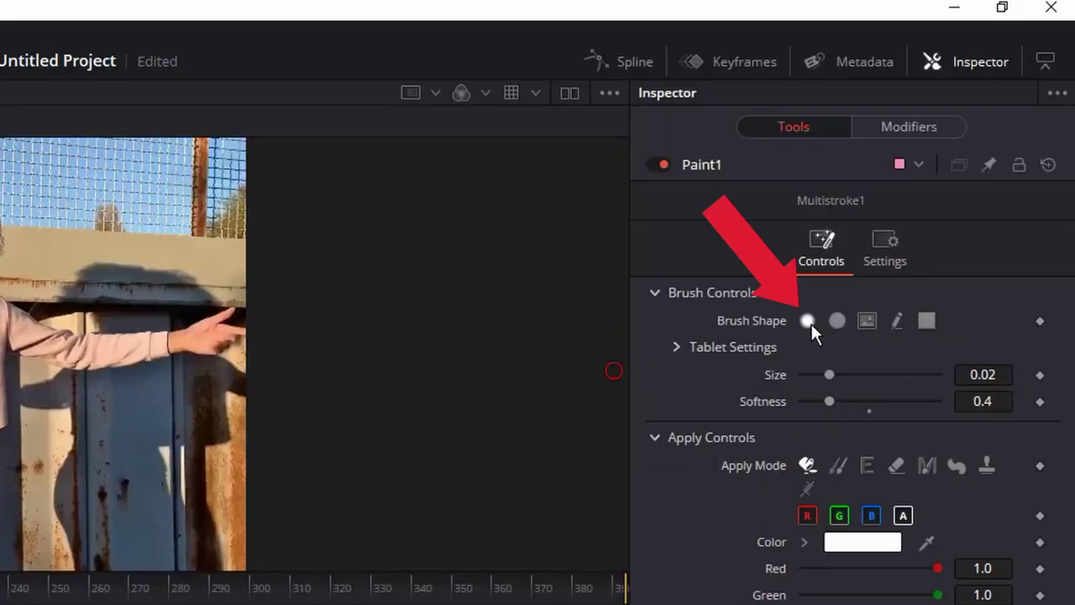
Step: Try a stroke with the soft brush shape and another with the solid circular brush shape
left_click(810, 323)
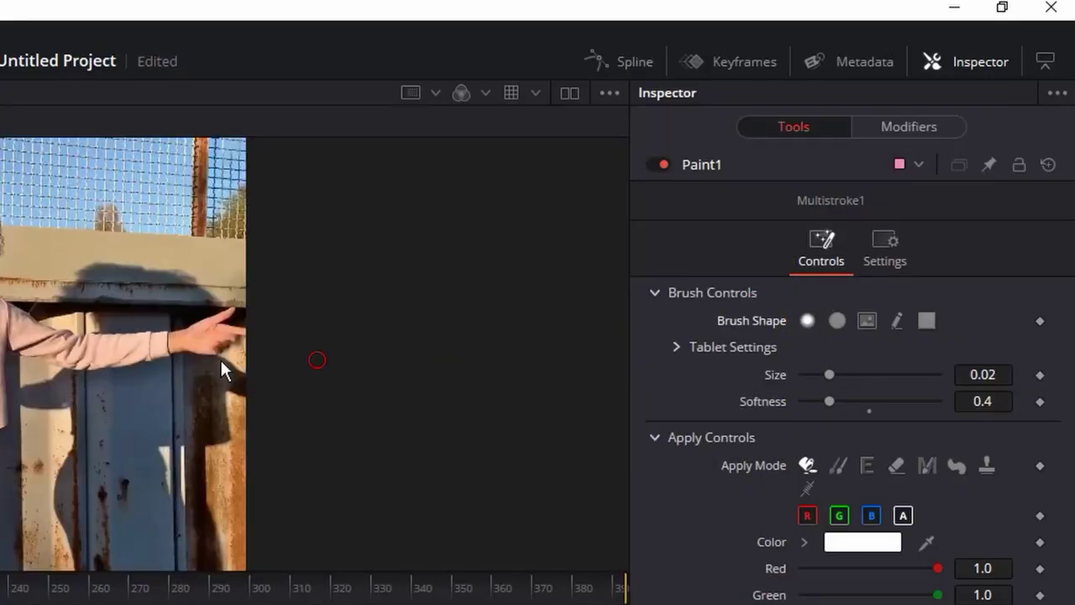
left_click_drag(121, 235, 166, 495)
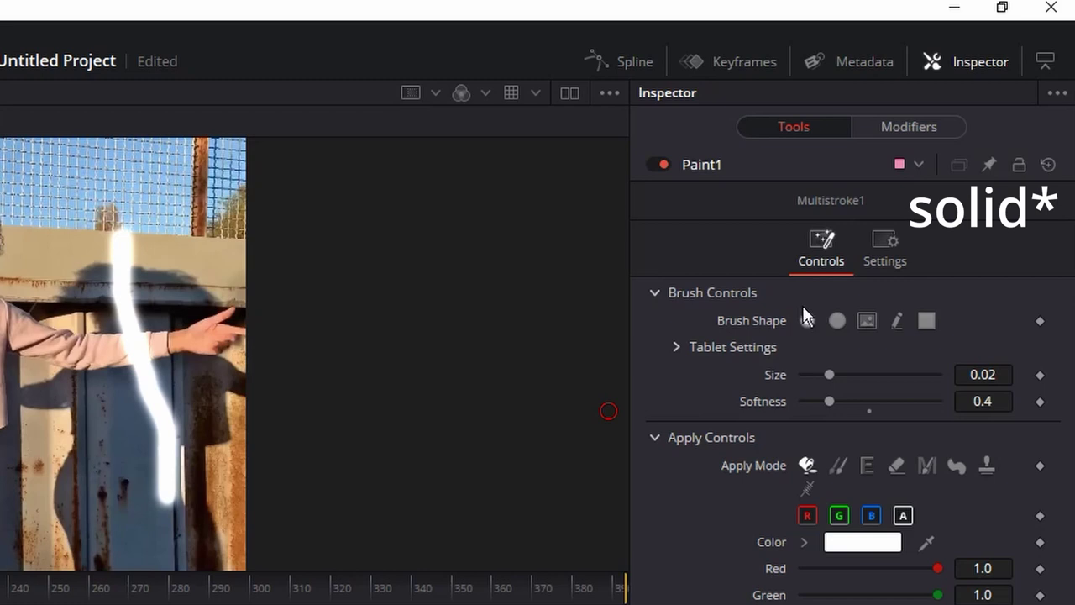
left_click(839, 321)
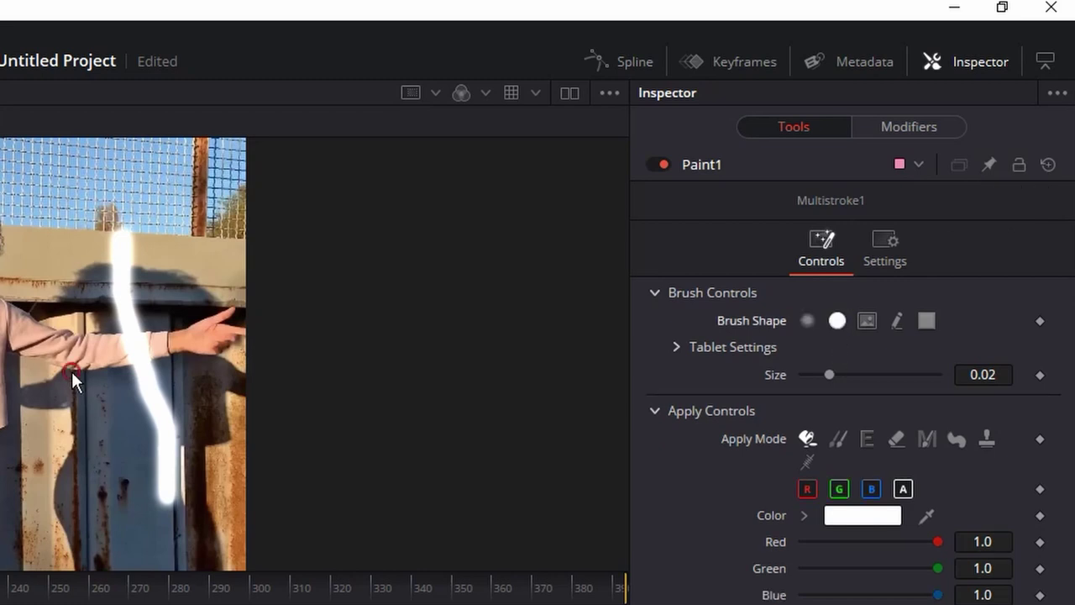
left_click_drag(71, 371, 75, 505)
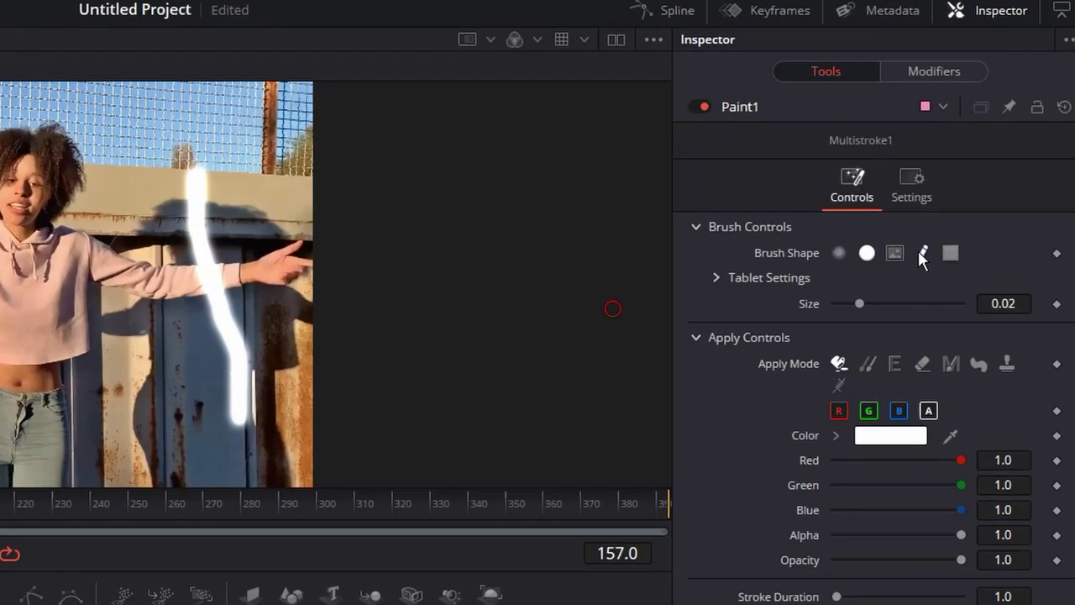
Step: Scribble around the dancer with the thin pencil-shaped brush, and undo the test strokes and brush shape changes
left_click(898, 320)
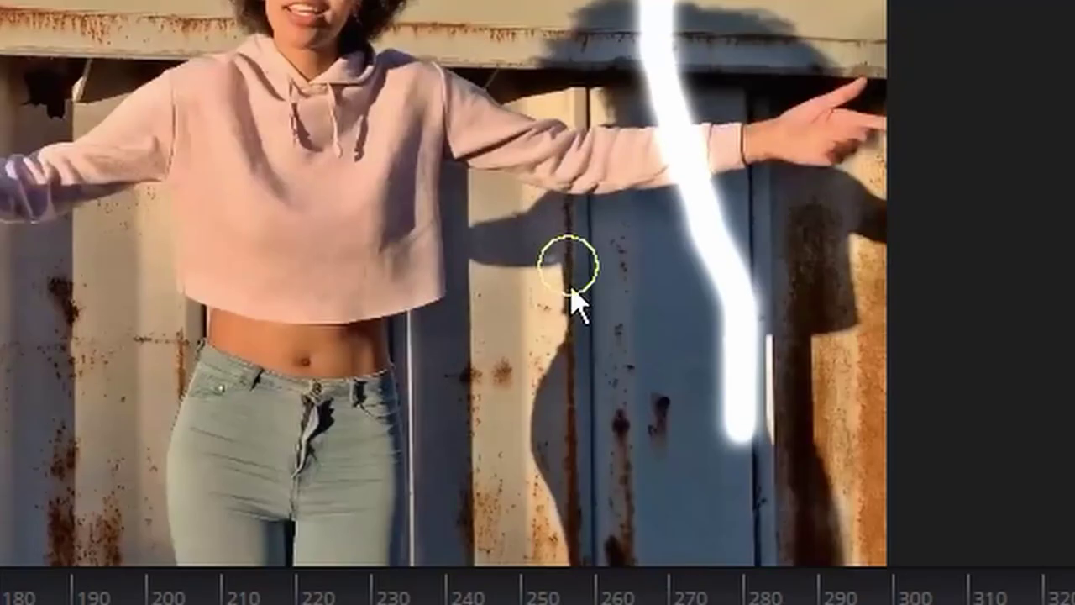
mouse_move(571, 293)
left_mouse_down()
mouse_move(614, 480)
mouse_move(595, 307)
mouse_move(639, 143)
mouse_move(495, 235)
mouse_move(526, 478)
mouse_move(419, 132)
mouse_move(182, 14)
mouse_move(265, 14)
left_mouse_up()
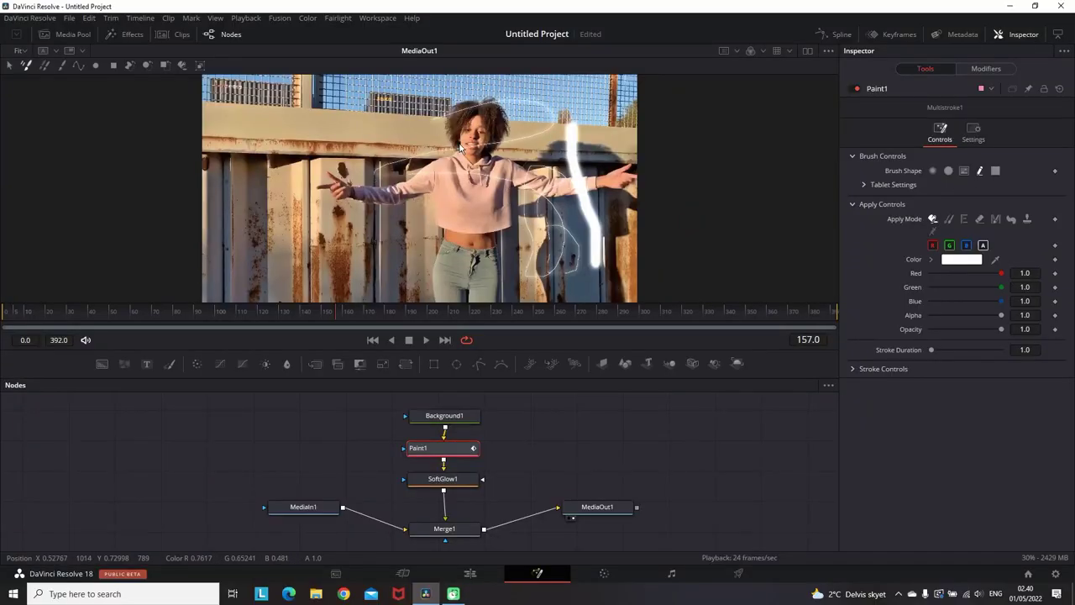
key("ctrl+z")
key("ctrl+z")
key("ctrl+z")
key("ctrl+z")
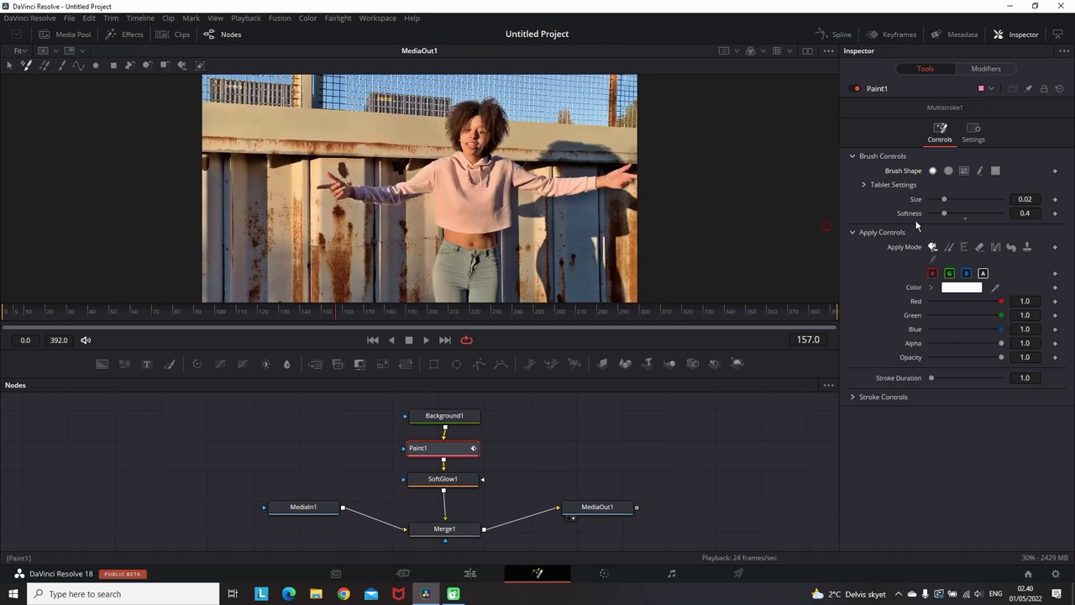
Step: Reset the brush softness to its default, reduce the brush size, and try strokes beside the dancer, undoing the first
left_click(965, 214)
left_click_drag(945, 204, 938, 206)
mouse_move(571, 172)
left_mouse_down()
mouse_move(571, 252)
mouse_move(555, 274)
left_mouse_up()
key("ctrl+z")
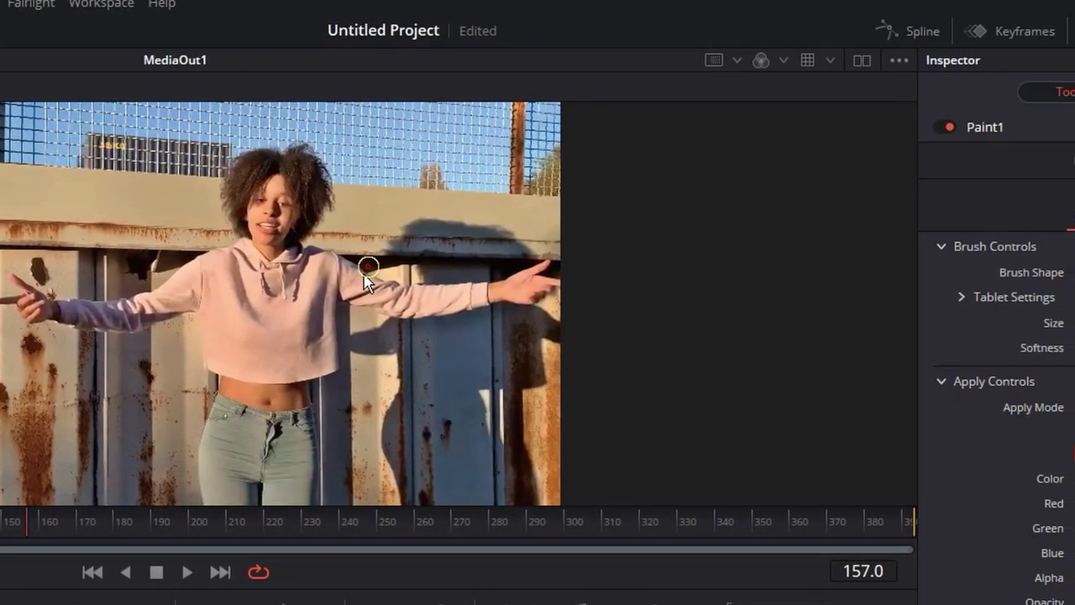
left_click_drag(403, 268, 508, 261)
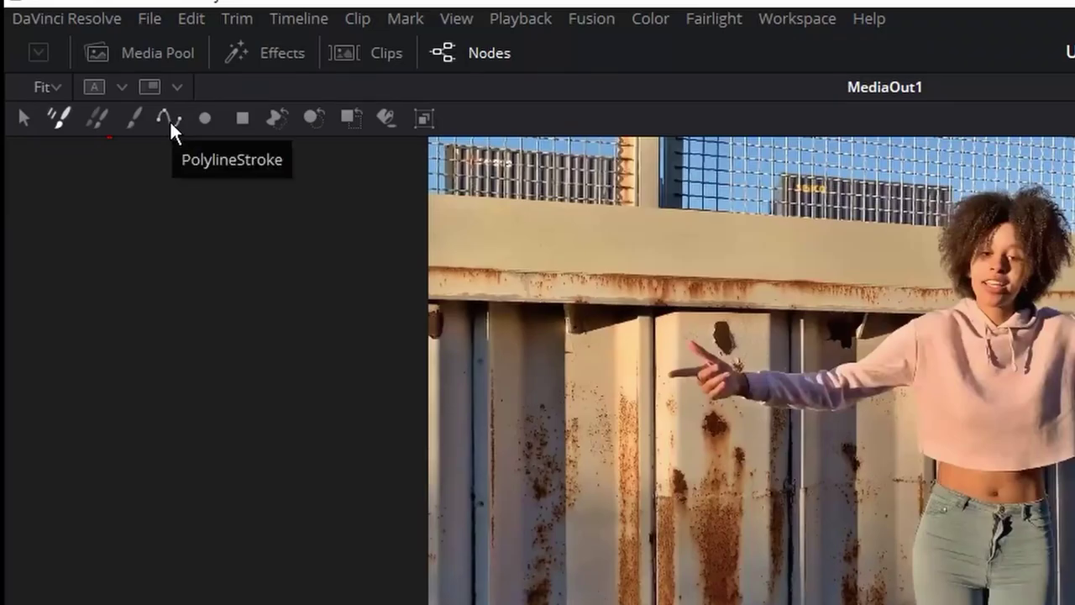
Step: Try a curved PolylineStroke across the dancer's arms and torso, and undo its points
left_click(169, 120)
mouse_move(317, 149)
left_mouse_down()
mouse_move(395, 202)
mouse_move(445, 178)
left_mouse_up()
left_click_drag(485, 206, 461, 279)
left_click_drag(513, 250, 576, 188)
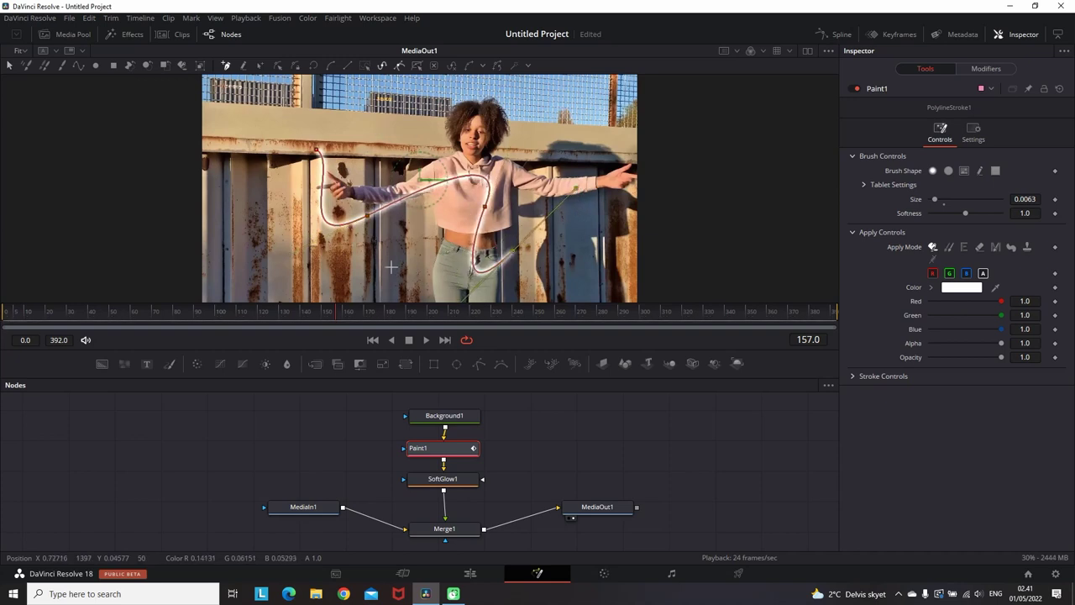
left_click_drag(401, 140, 480, 156)
key("ctrl+z")
key("ctrl+z")
key("ctrl+z")
key("ctrl+z")
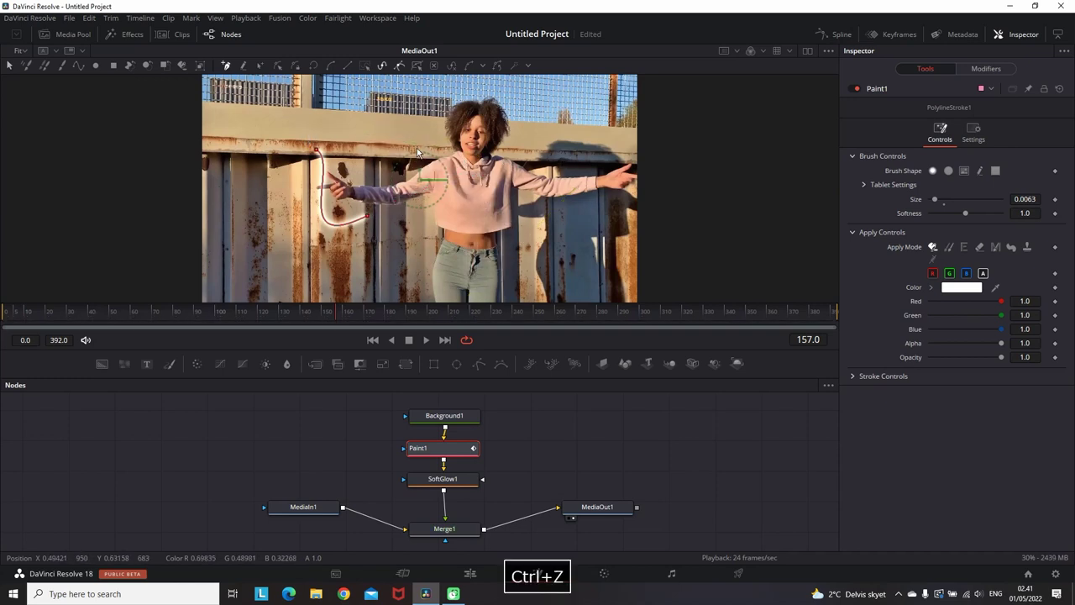
Step: Switch to the Multistroke tool and set the brush color to lime green #aaff00
left_click(26, 65)
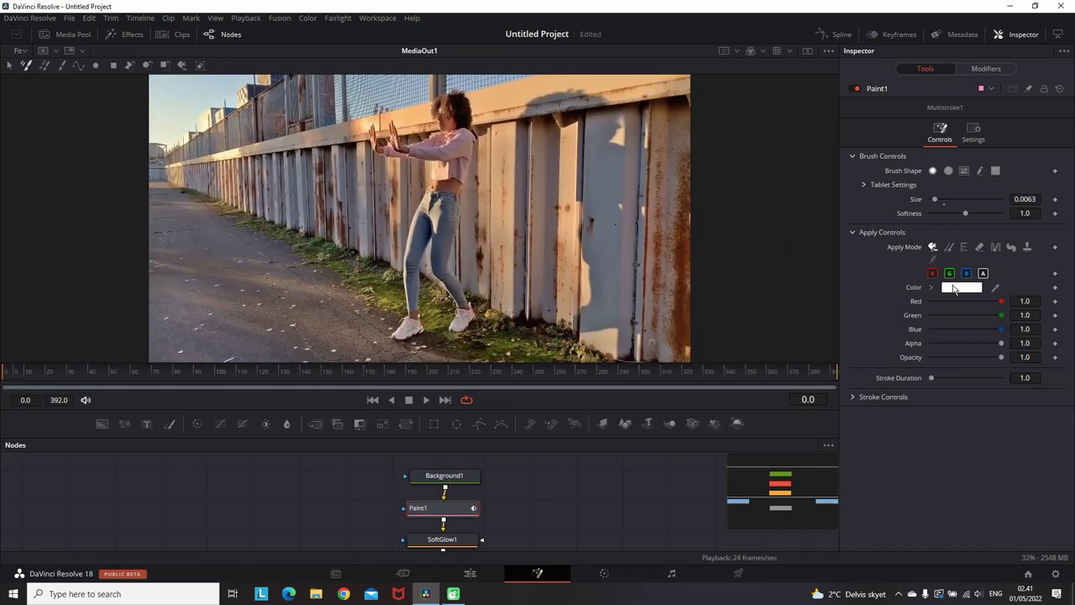
left_click(954, 287)
left_click(515, 211)
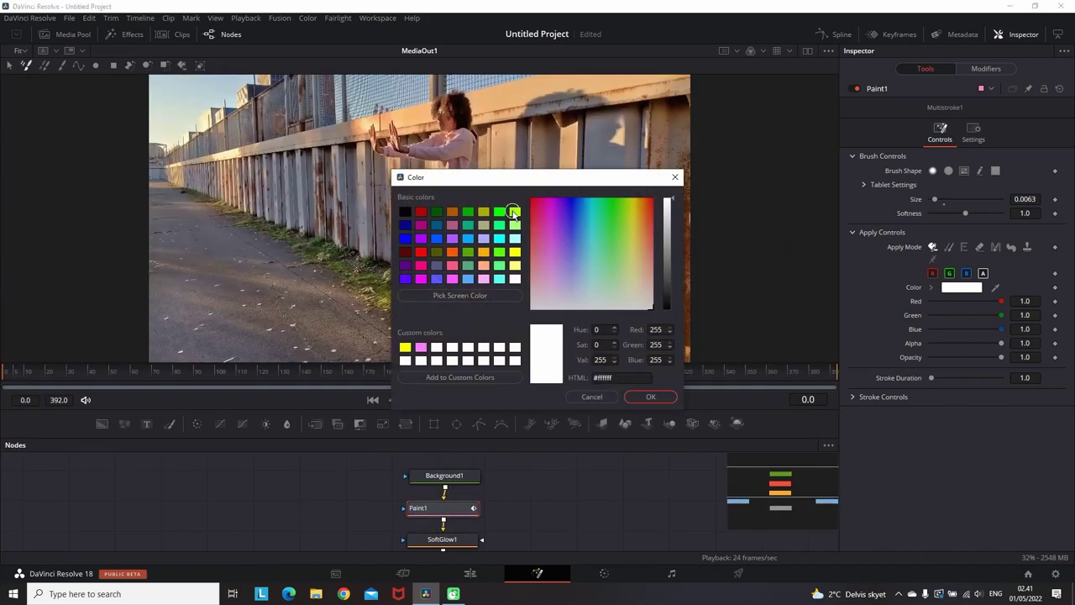
left_click(647, 396)
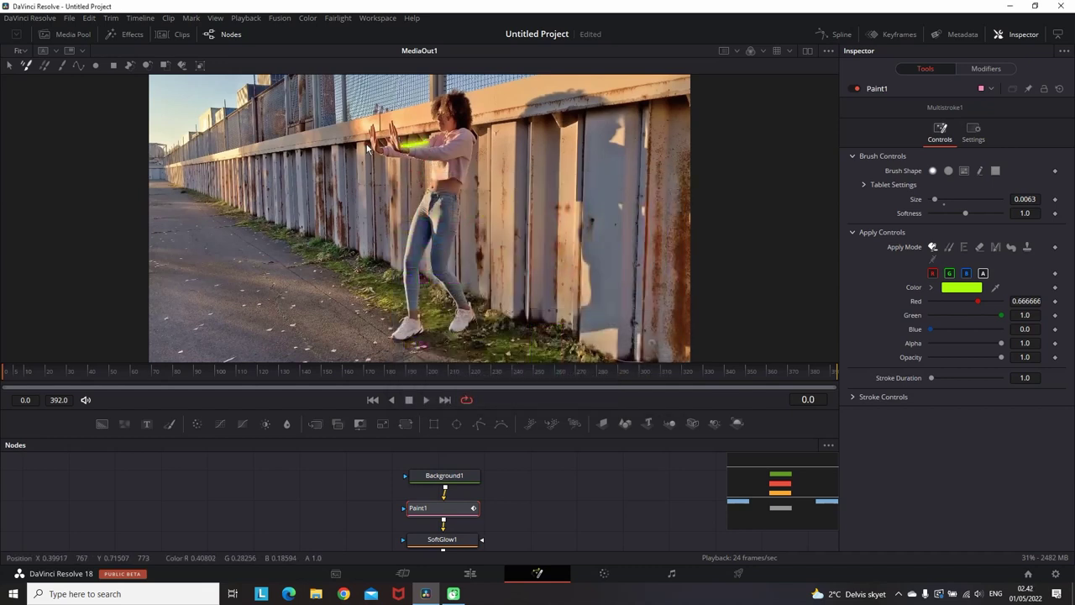
Step: Paint short green strokes at both of the dancer's hands, frame by frame from frame 1 to 3
key("Right")
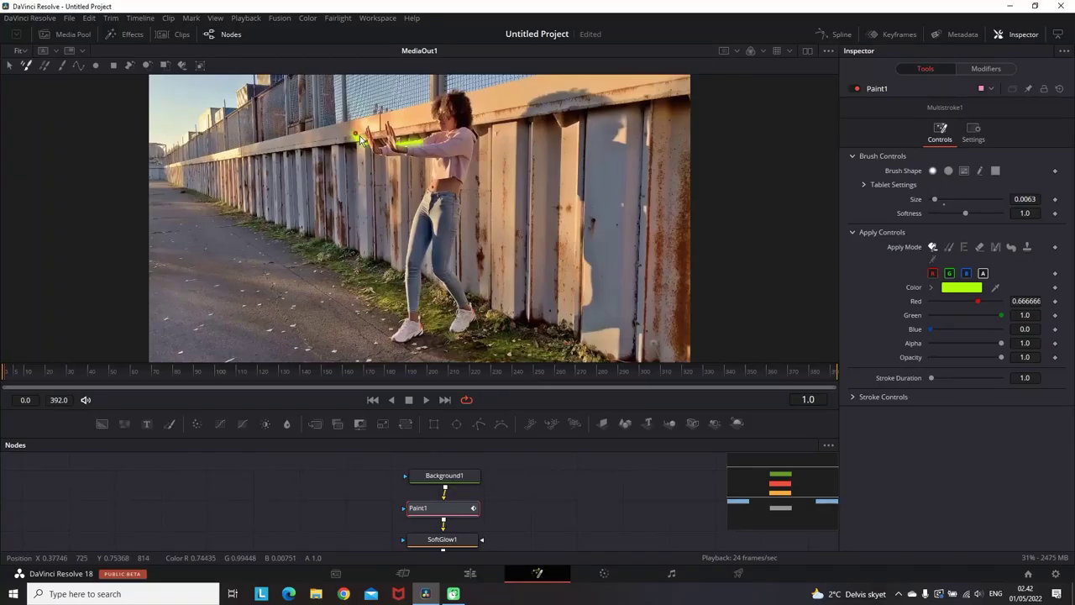
key("Right")
left_click_drag(400, 148, 416, 149)
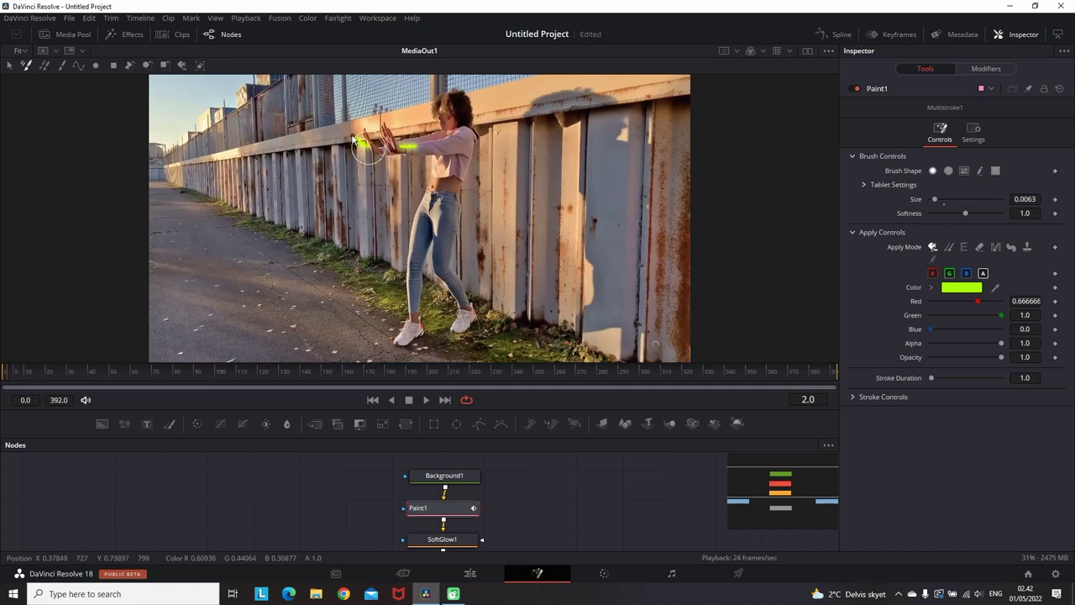
key("Right")
key("Right")
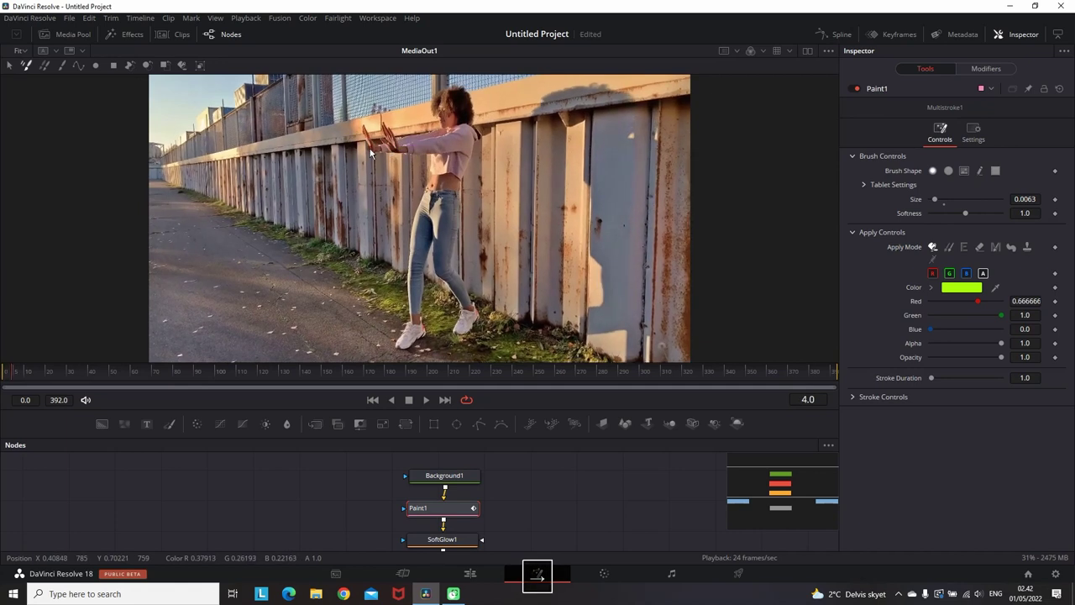
key("Left")
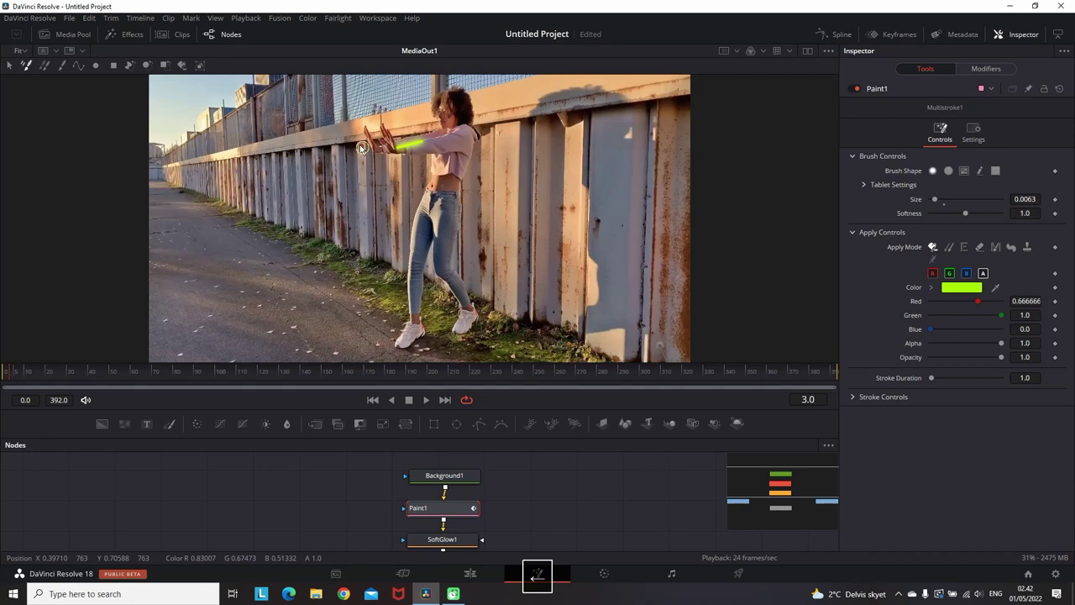
Step: Paint short green strokes at the dancer's hands on frames 4 to 7
key("Right")
key("Right")
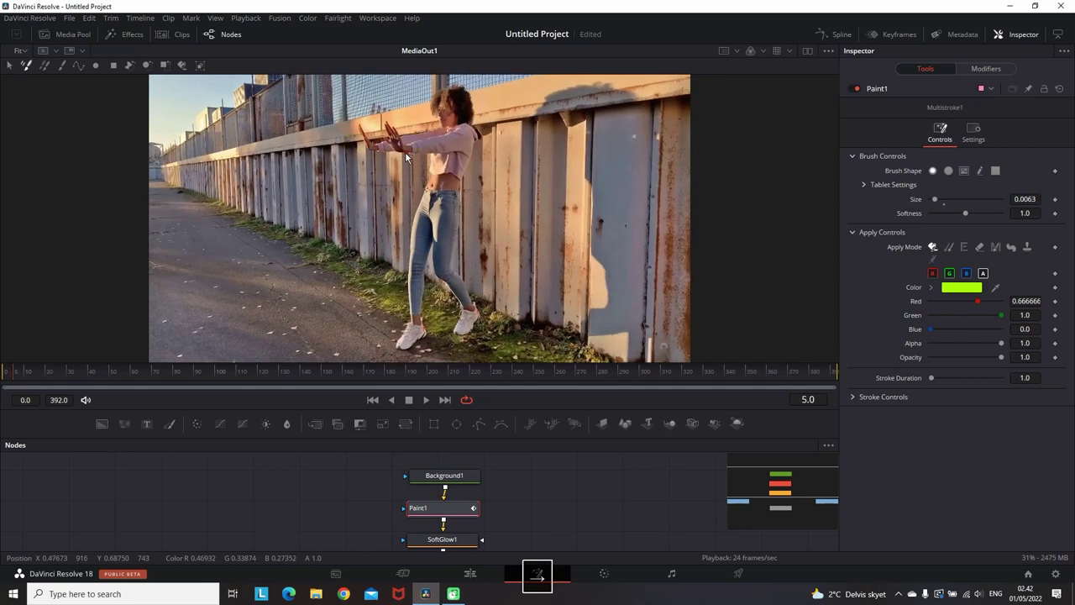
mouse_move(356, 147)
left_mouse_down()
mouse_move(448, 142)
mouse_move(344, 143)
left_mouse_up()
key("Right")
key("Right")
key("Right")
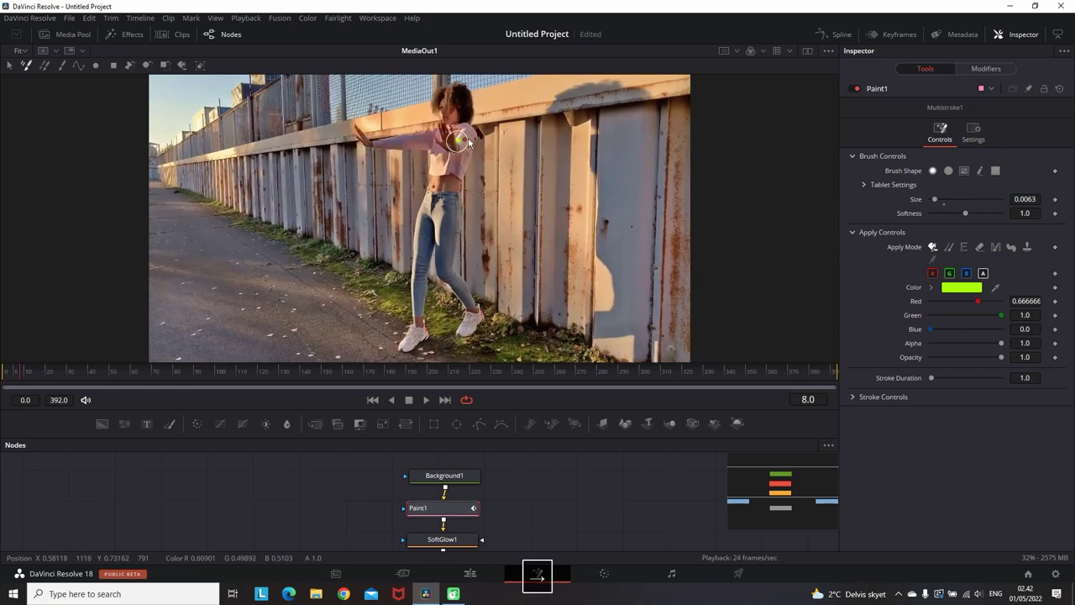
Step: Follow both of the dancer's hands with short green strokes on frames 8 to 10
left_click_drag(459, 140, 486, 142)
left_click_drag(377, 136, 363, 130)
key("Right")
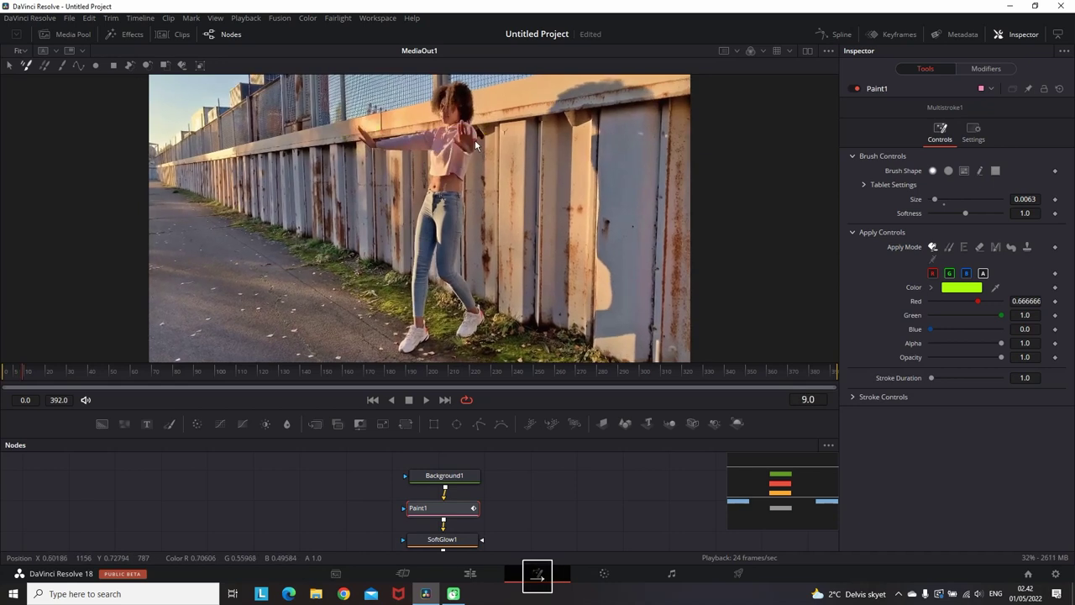
key("Right")
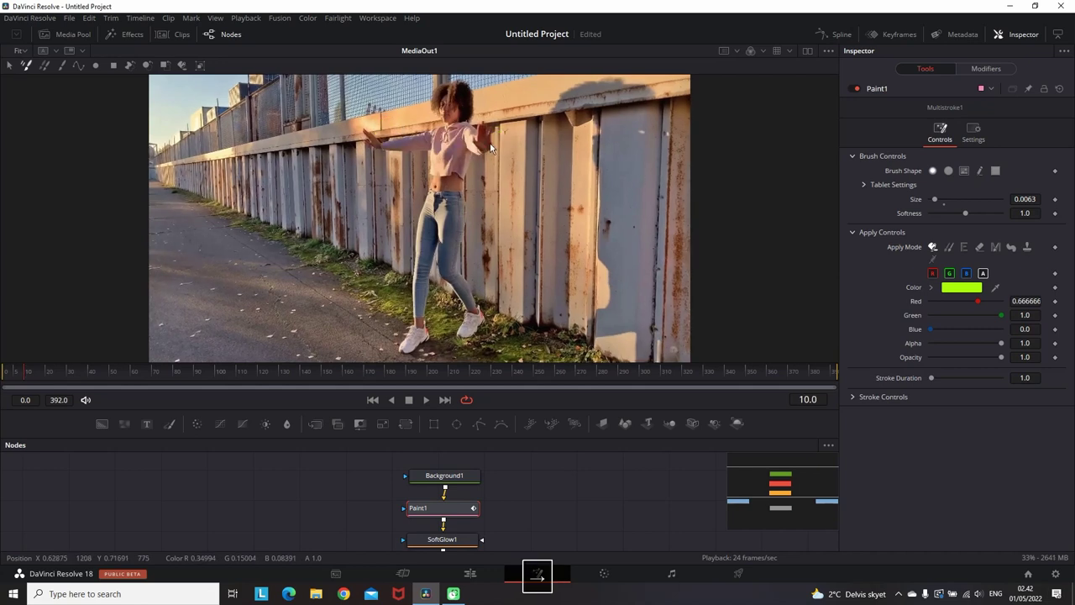
key("Right")
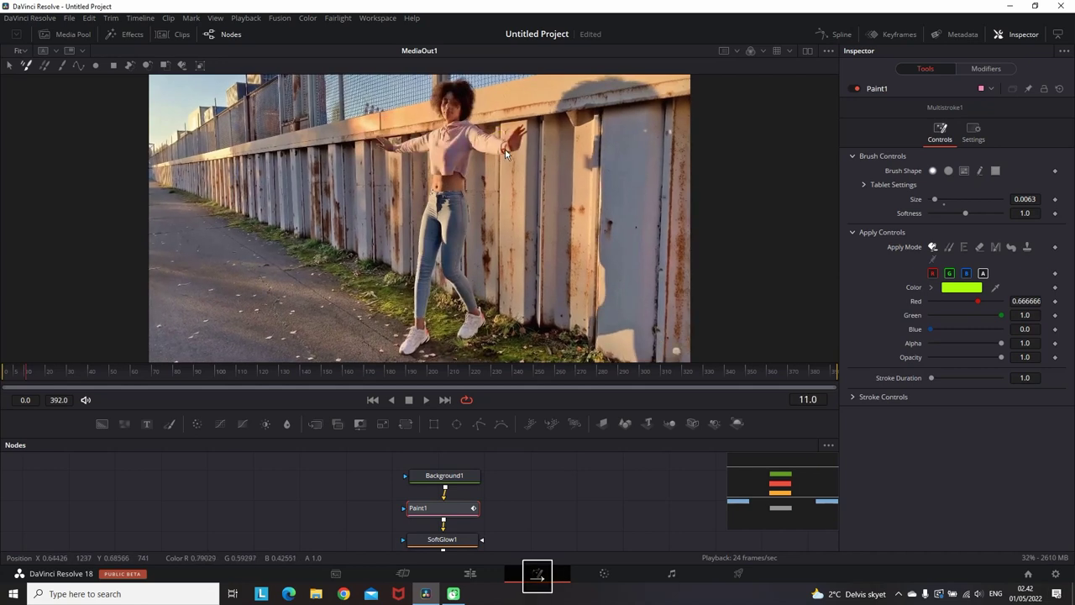
Step: Paint green strokes extending from both of the dancer's outstretched hands on frames 11 to 14
left_click_drag(516, 148, 547, 150)
mouse_move(390, 141)
left_mouse_down()
mouse_move(375, 136)
mouse_move(410, 148)
left_mouse_up()
key("Right")
key("Right")
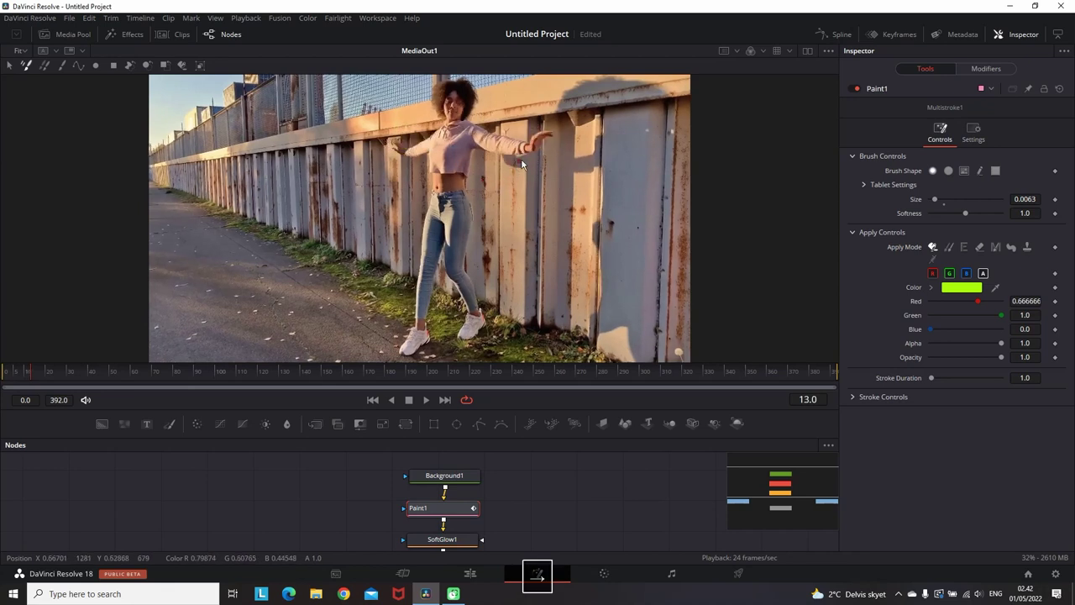
left_click_drag(542, 150, 566, 143)
left_click_drag(409, 154, 410, 121)
key("Right")
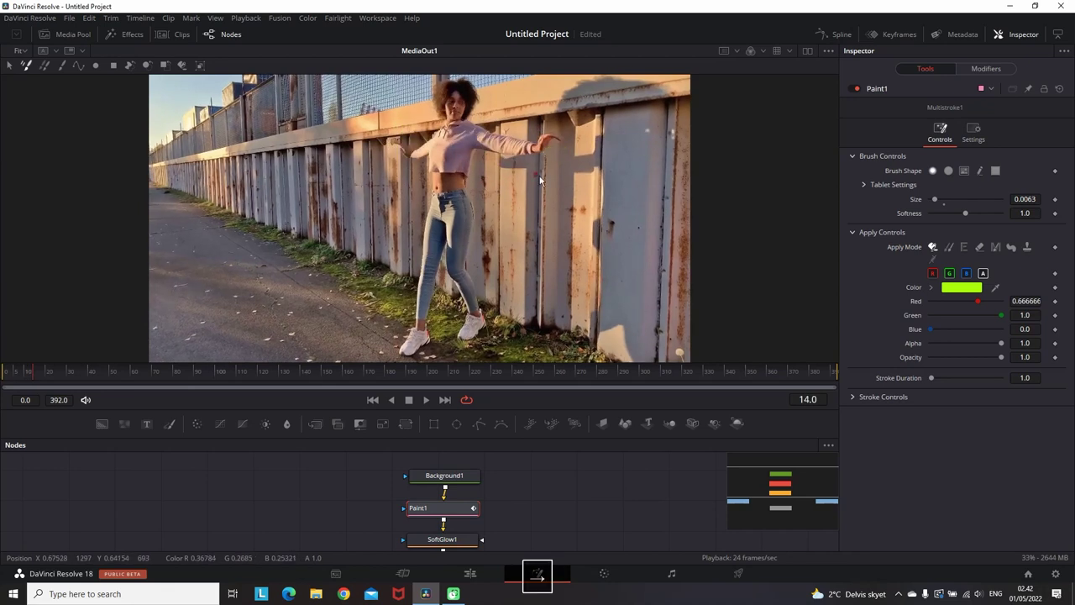
left_click_drag(545, 147, 571, 143)
left_click_drag(412, 149, 426, 125)
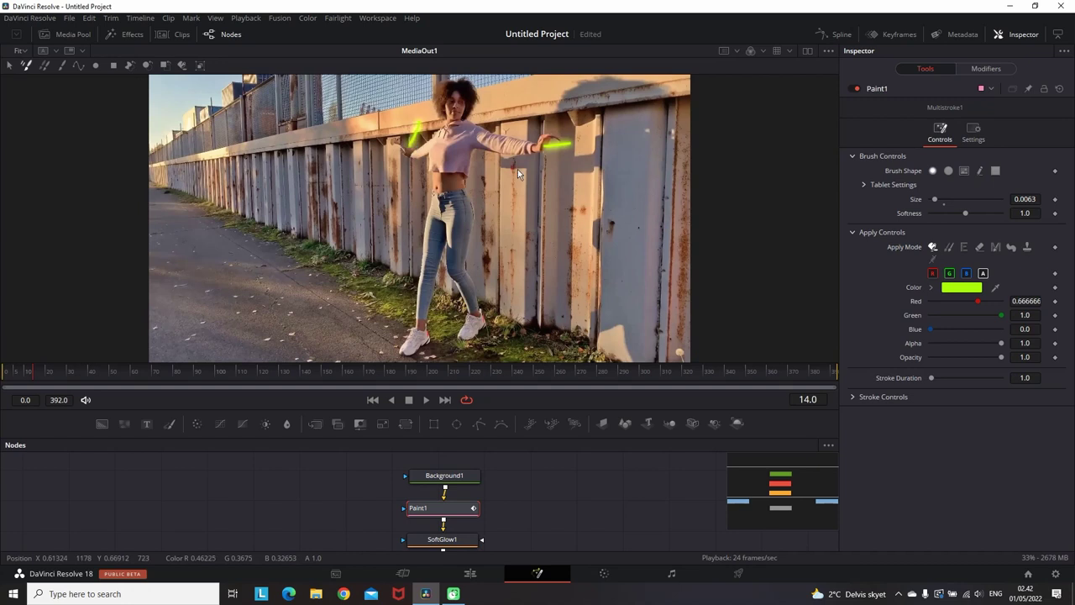
Step: Play the clip from the start to review the green hand strokes, and return to frame 0
key("Right")
left_click_drag(35, 374, 3, 375)
left_click(428, 400)
left_click(428, 401)
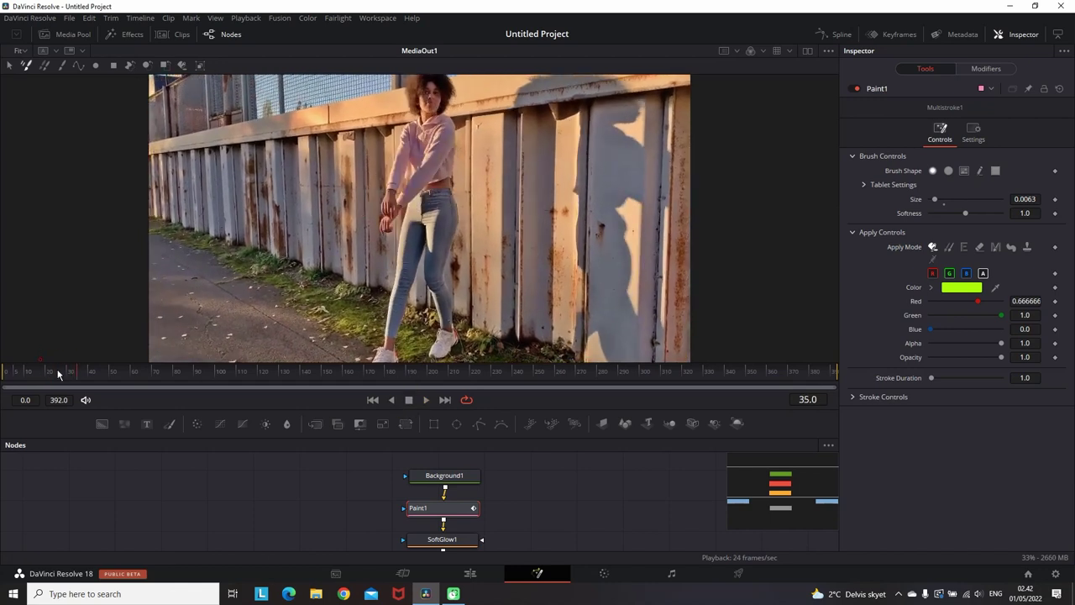
left_click_drag(57, 374, 6, 374)
Step: Set the Multistroke brush color to red #ff0000
left_click(955, 288)
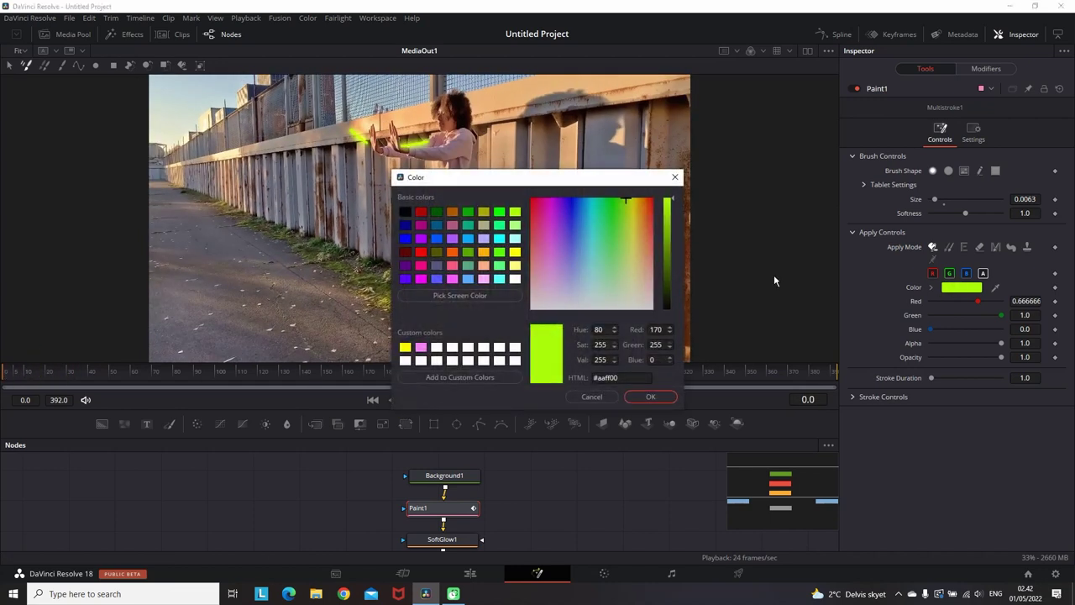
left_click(422, 252)
left_click(647, 397)
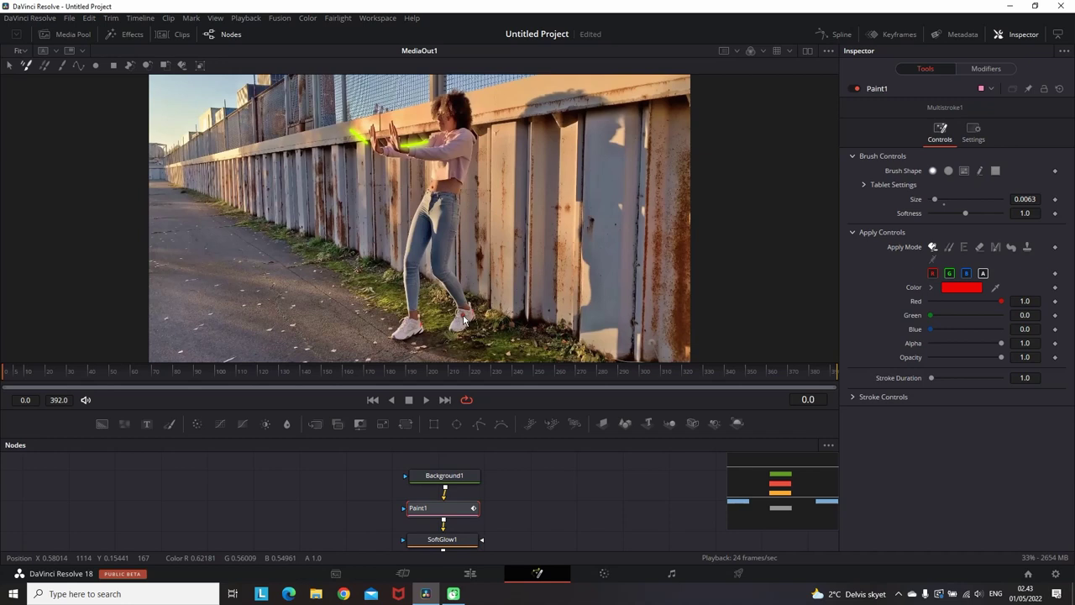
Step: Paint red strokes frame by frame from frame 0 to 4, rising from the ground around the dancer's legs
left_click_drag(414, 353, 392, 364)
key("Right")
mouse_move(420, 353)
left_mouse_down()
mouse_move(415, 345)
mouse_move(452, 301)
mouse_move(421, 210)
left_mouse_up()
key("Right")
key("Right")
key("Right")
mouse_move(458, 248)
left_mouse_down()
mouse_move(413, 187)
mouse_move(430, 168)
mouse_move(412, 182)
mouse_move(472, 152)
mouse_move(491, 128)
mouse_move(436, 88)
left_mouse_up()
Step: Continue the red strokes frame by frame from frame 5 around the dancer's torso and head
key("Right")
key("Right")
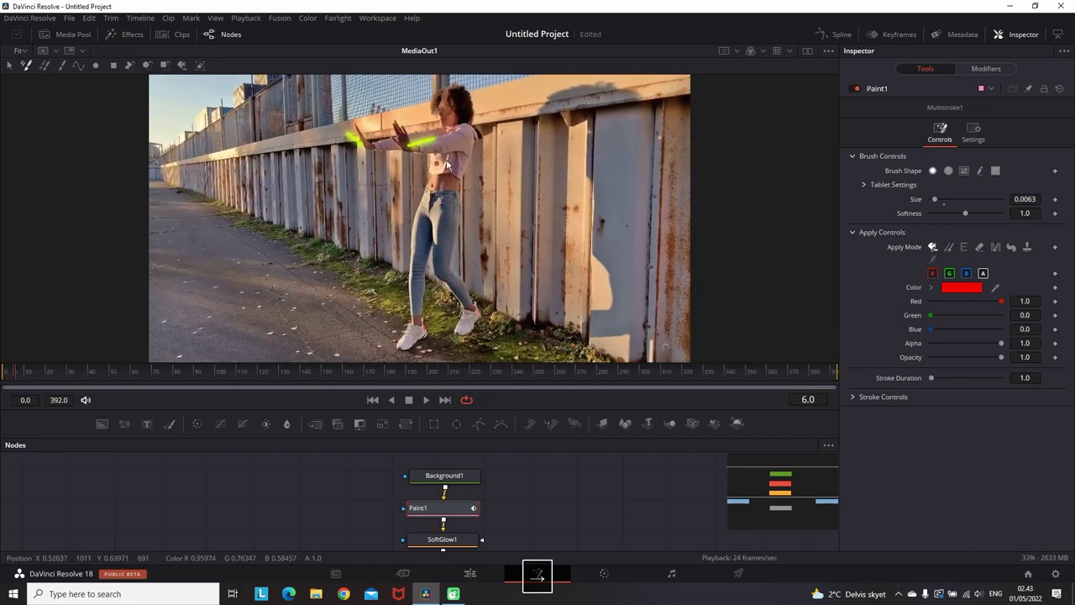
left_click_drag(446, 159, 485, 115)
key("Right")
key("Right")
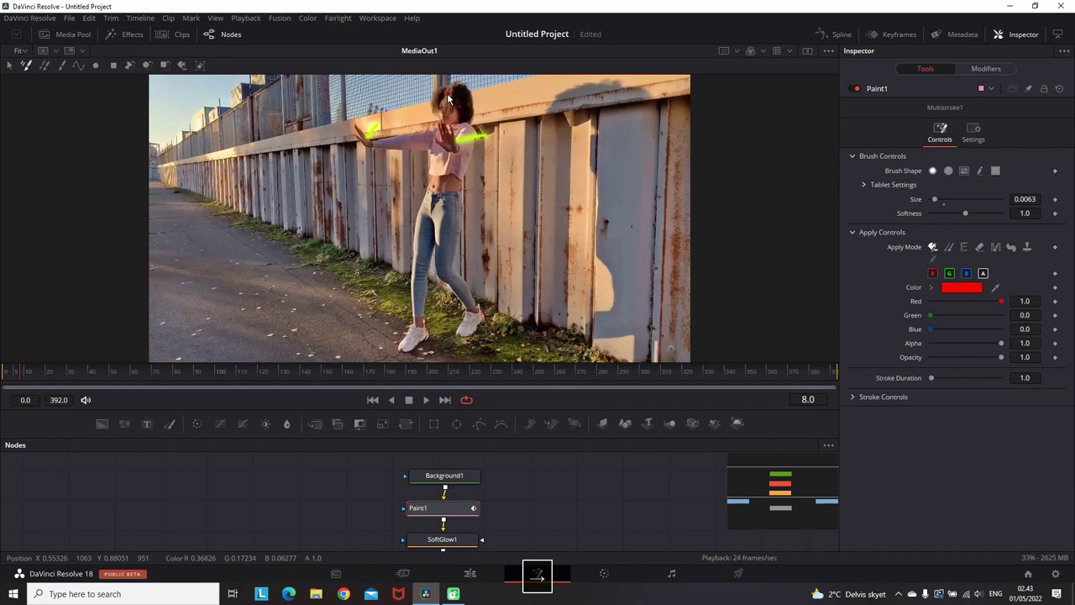
key("Right")
key("Right")
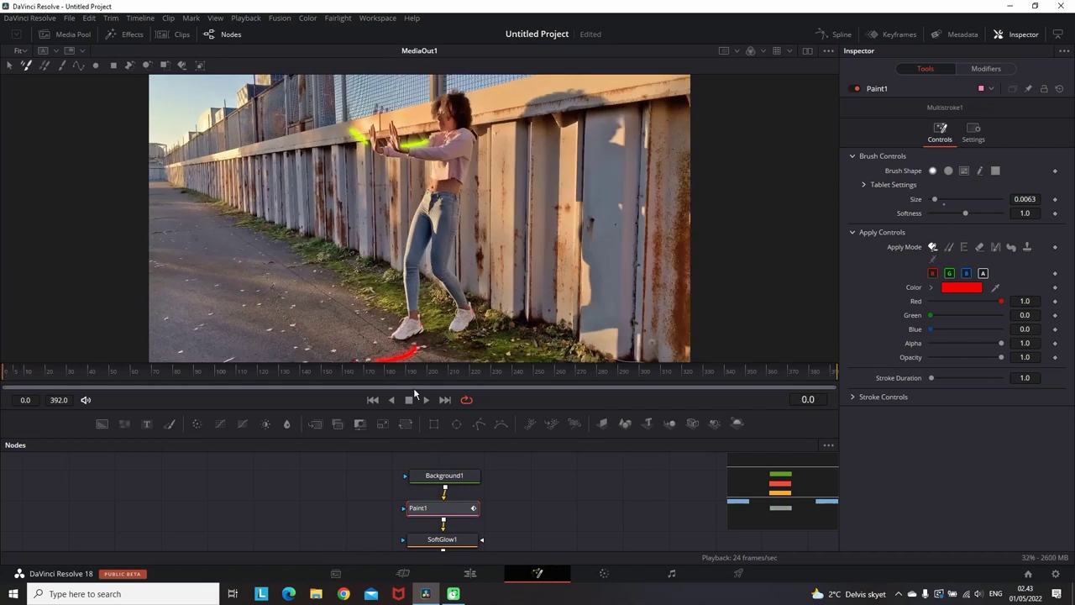
Step: Play and scrub the opening frames to review the combined green and red strokes
left_click(427, 400)
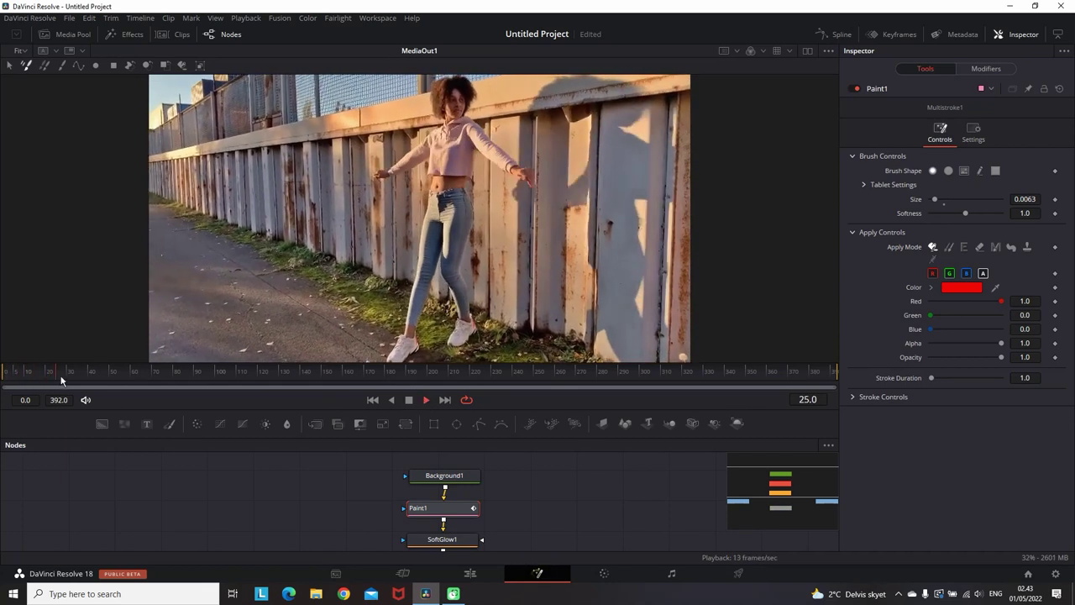
left_click(5, 373)
left_click(410, 401)
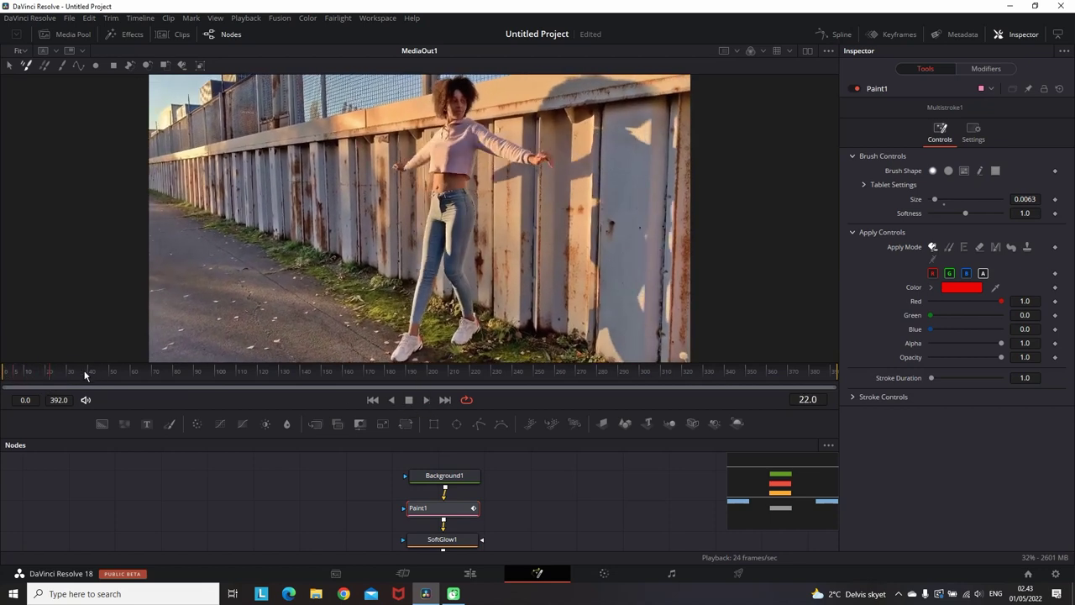
left_click_drag(84, 373, 4, 372)
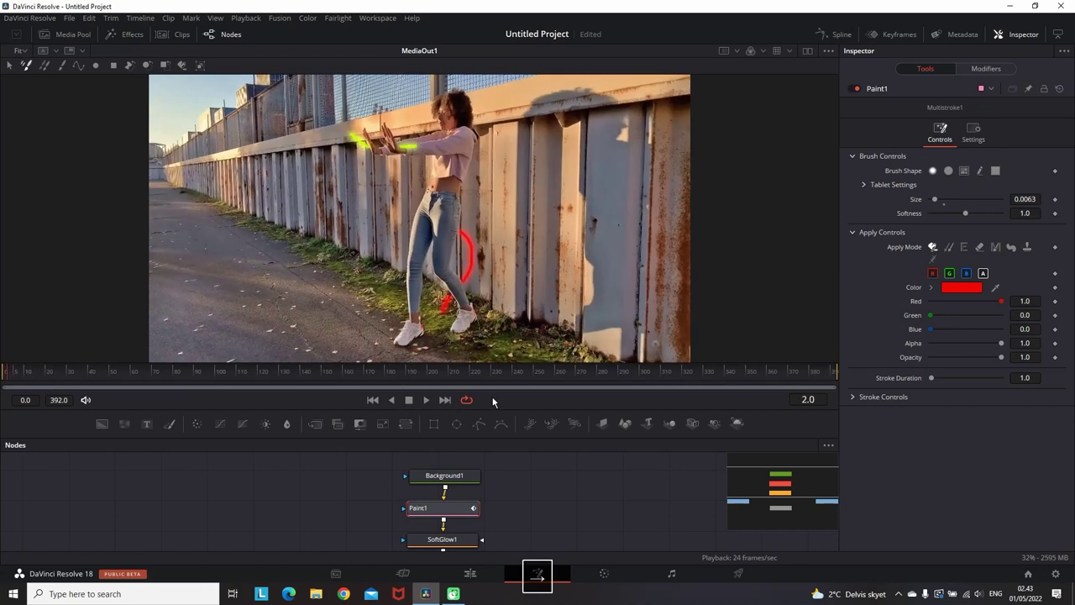
Step: Choose light blue #85e9ff in the brush color dialog and add it to the custom colors
left_click(962, 288)
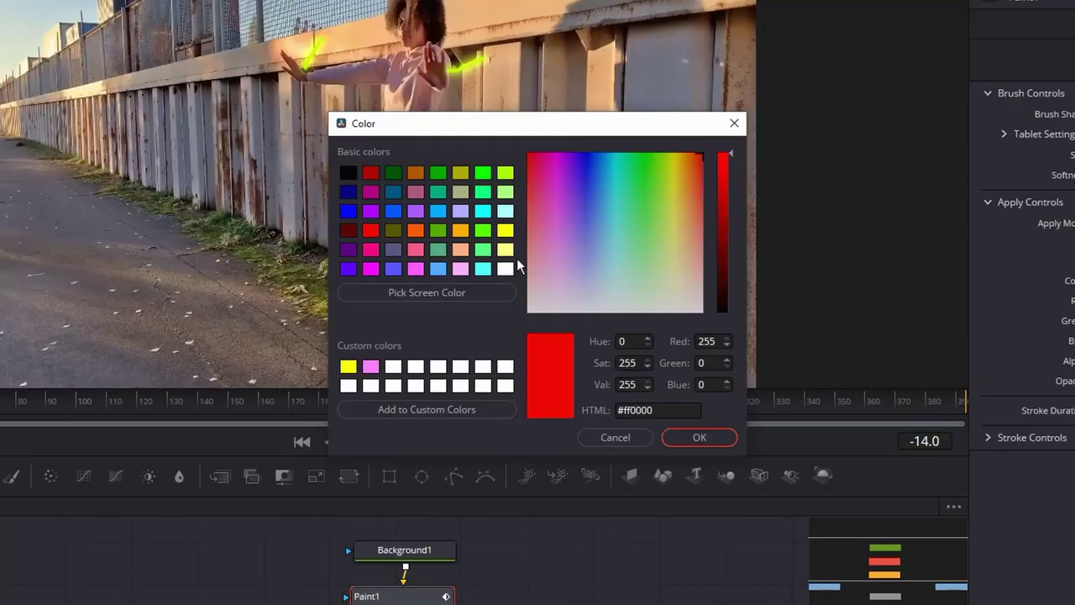
left_click_drag(591, 255, 610, 236)
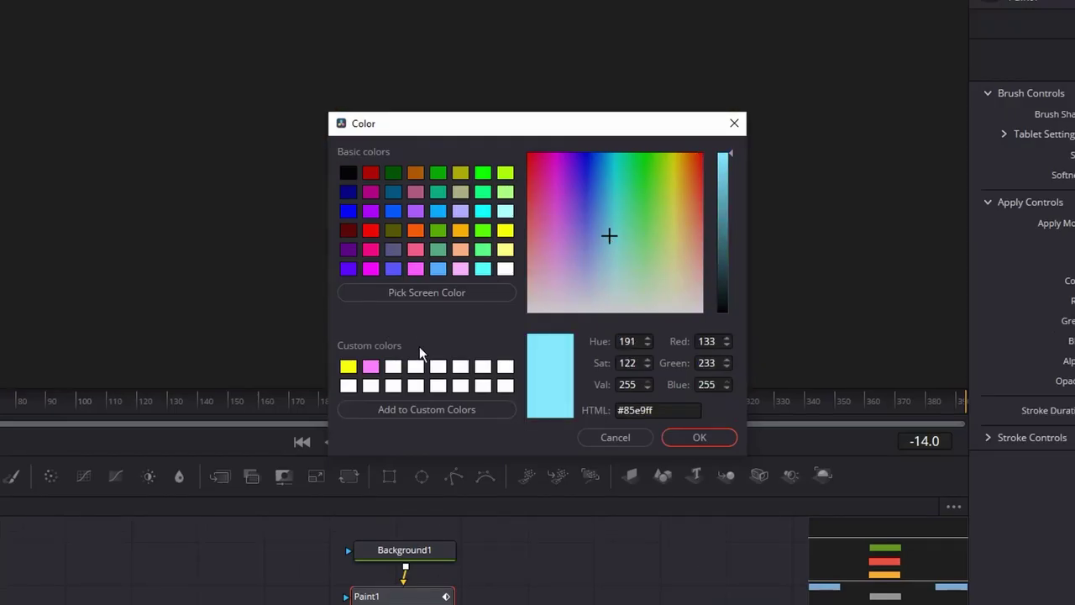
left_click(394, 412)
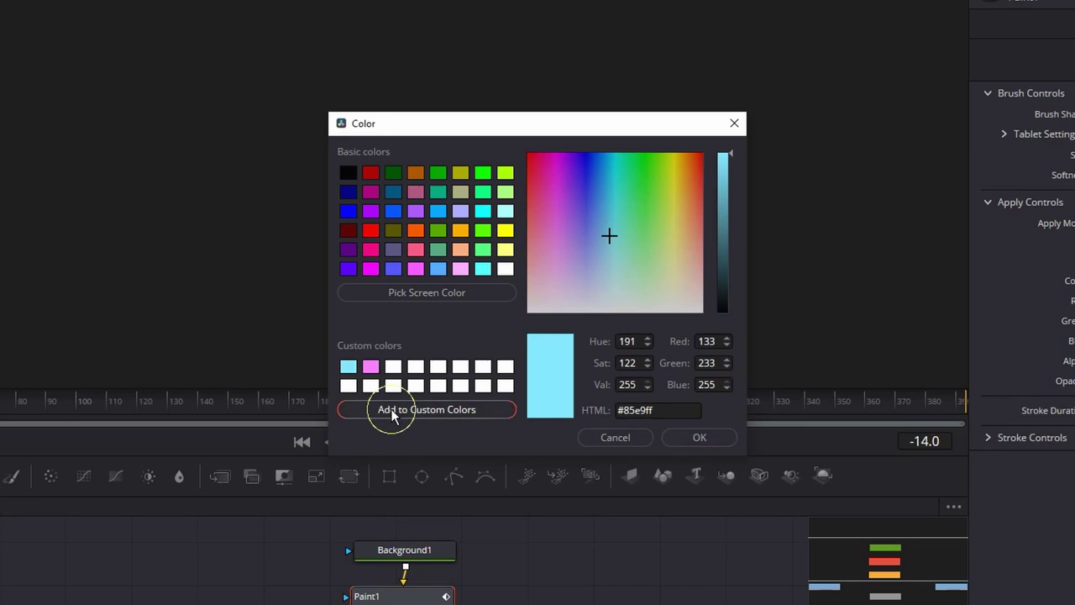
Step: Switch back and forth between the light blue and pink custom colors
left_click(369, 367)
left_click(348, 366)
left_click(369, 367)
left_click(350, 366)
left_click(368, 366)
left_click(351, 365)
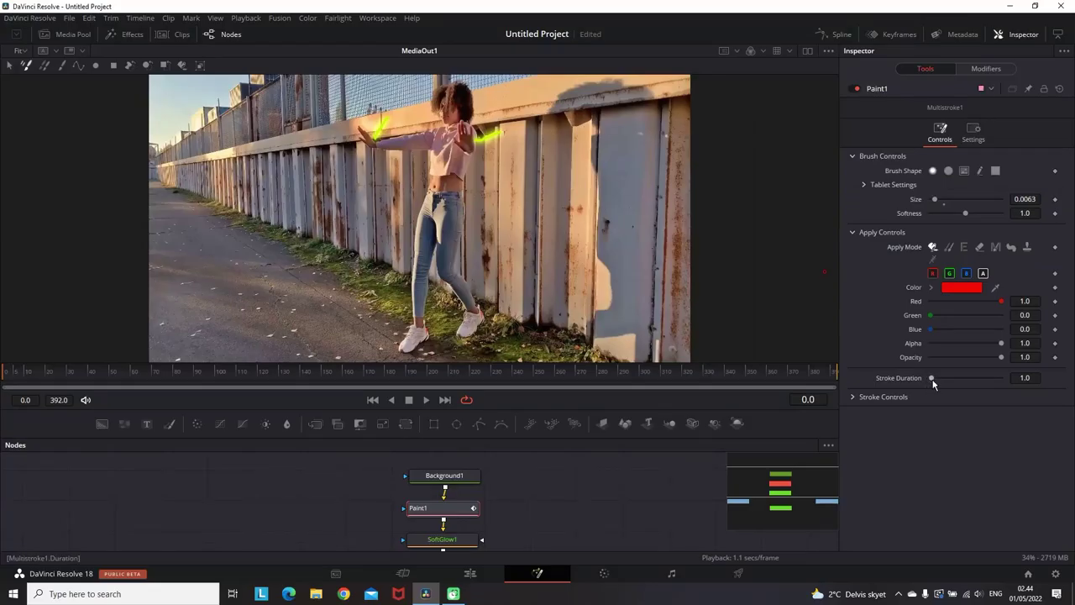
Step: Set the Stroke Duration to 0.5 and paint a horizontal red test stroke beside the dancer on frame 101
left_click_drag(932, 379, 969, 377)
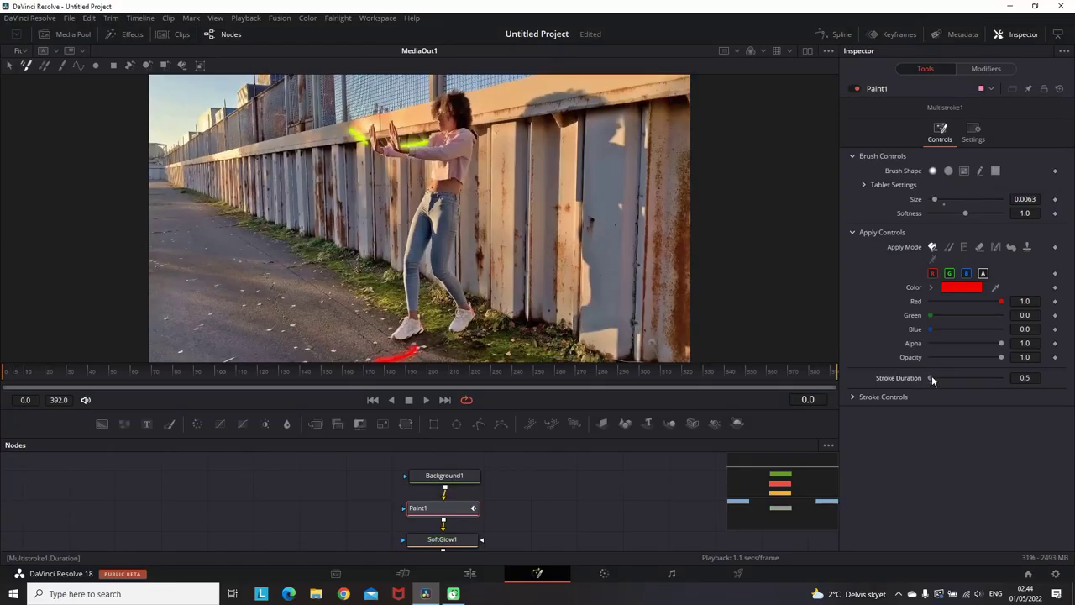
left_click(217, 370)
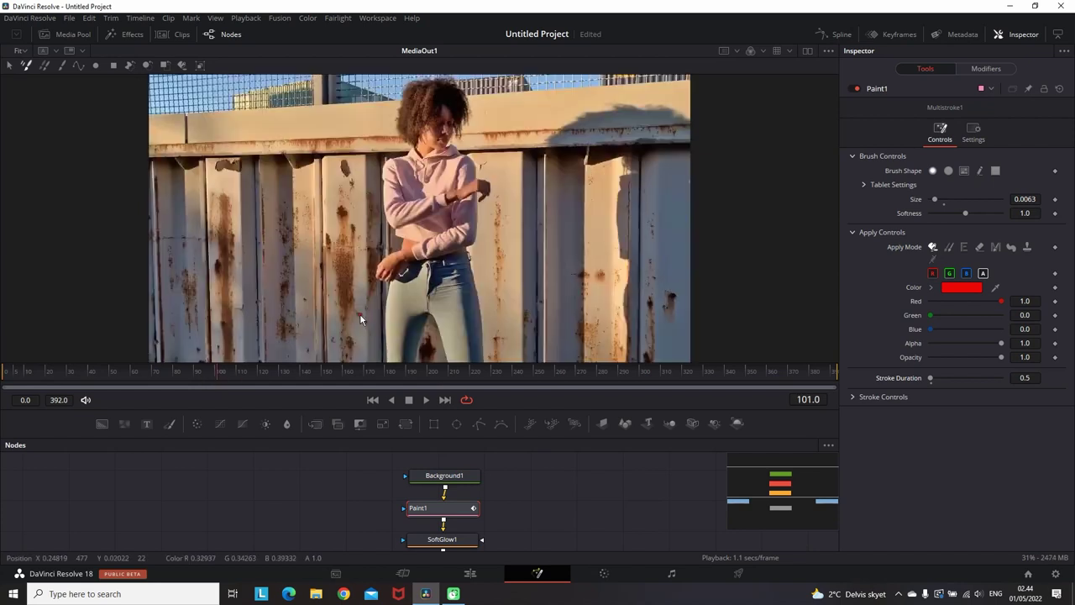
left_click(533, 186)
left_click_drag(535, 188, 630, 192)
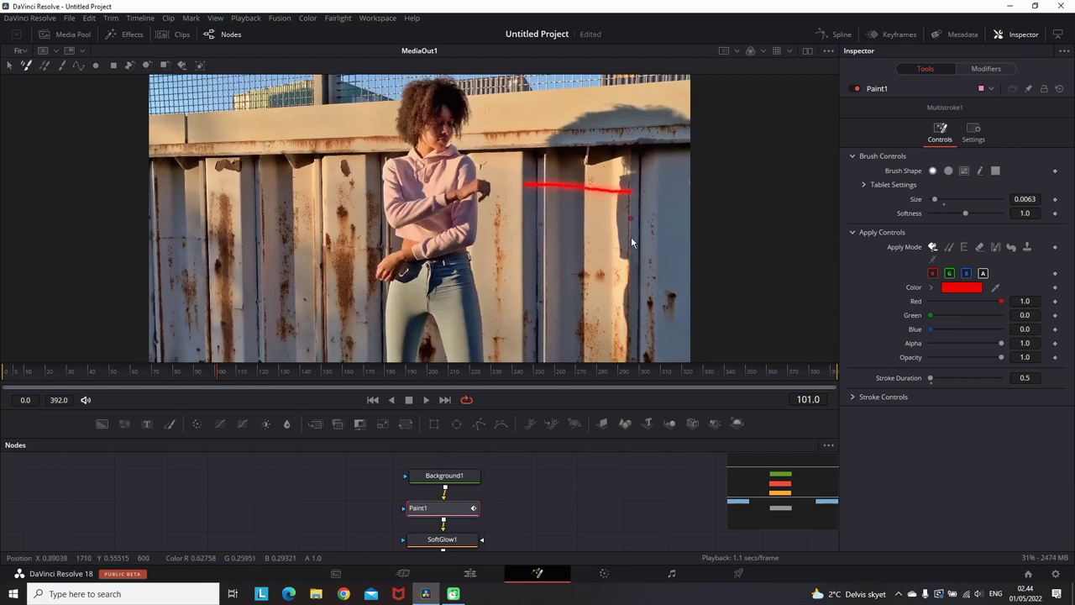
Step: Step between frames 101 and 102 to check how long the red test stroke lasts
key("Right")
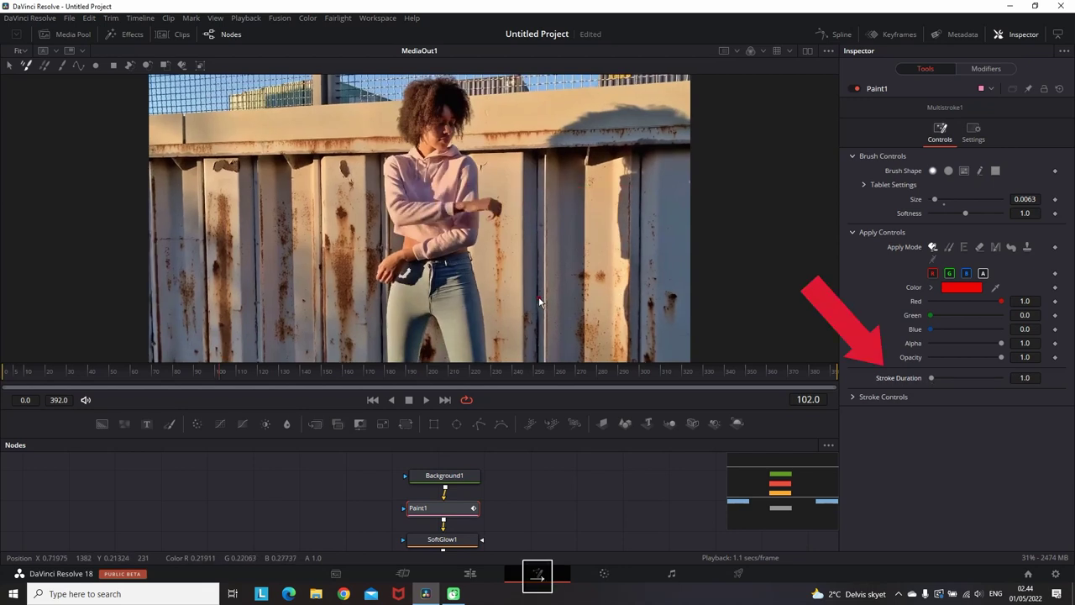
key("Left")
key("Right")
key("Left")
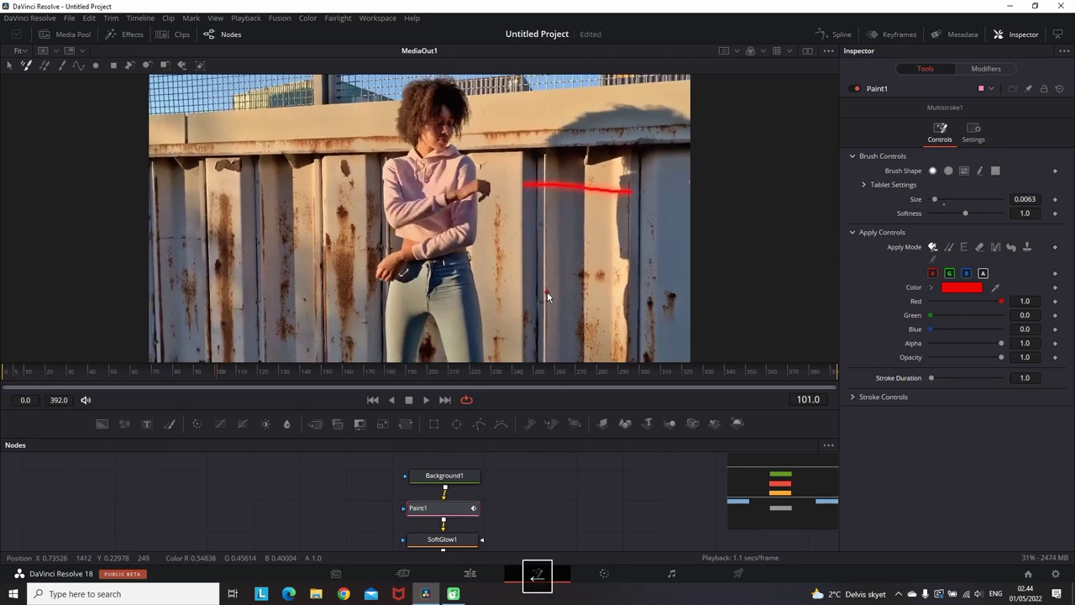
Step: Set the Stroke Duration to 7.0, paint another horizontal red test stroke on frame 101, and step through the following frames
left_click_drag(932, 377, 947, 376)
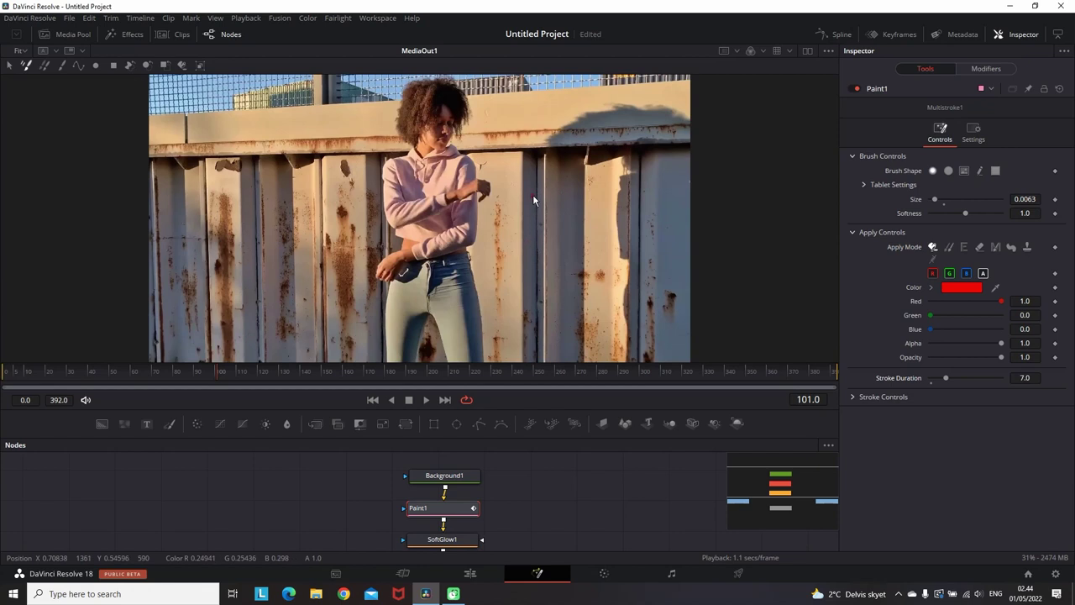
left_click_drag(522, 171, 645, 171)
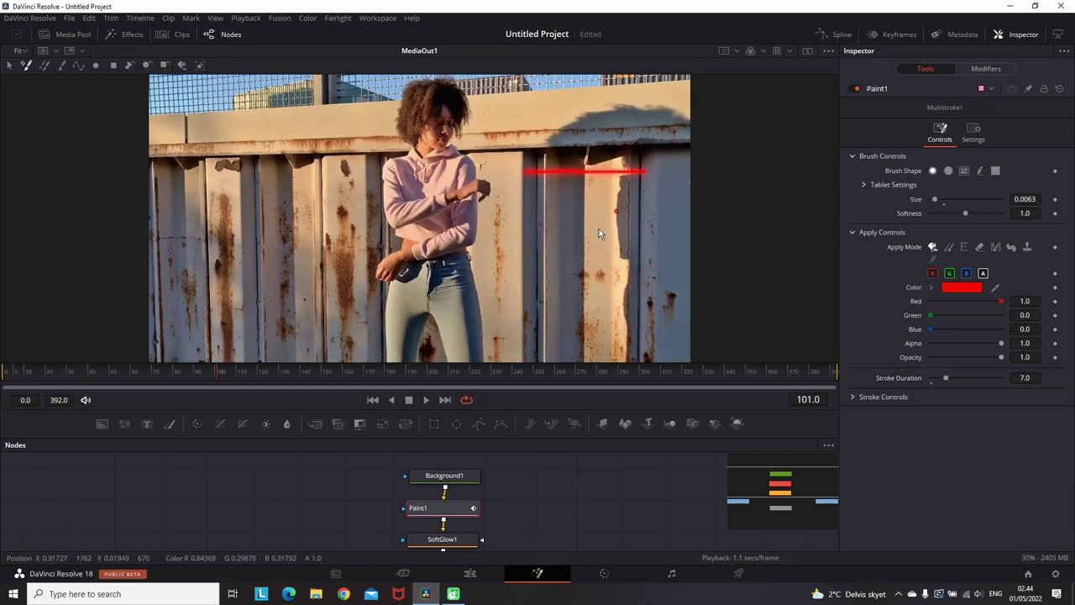
key("Right")
key("Right")
key("Right")
key("Right")
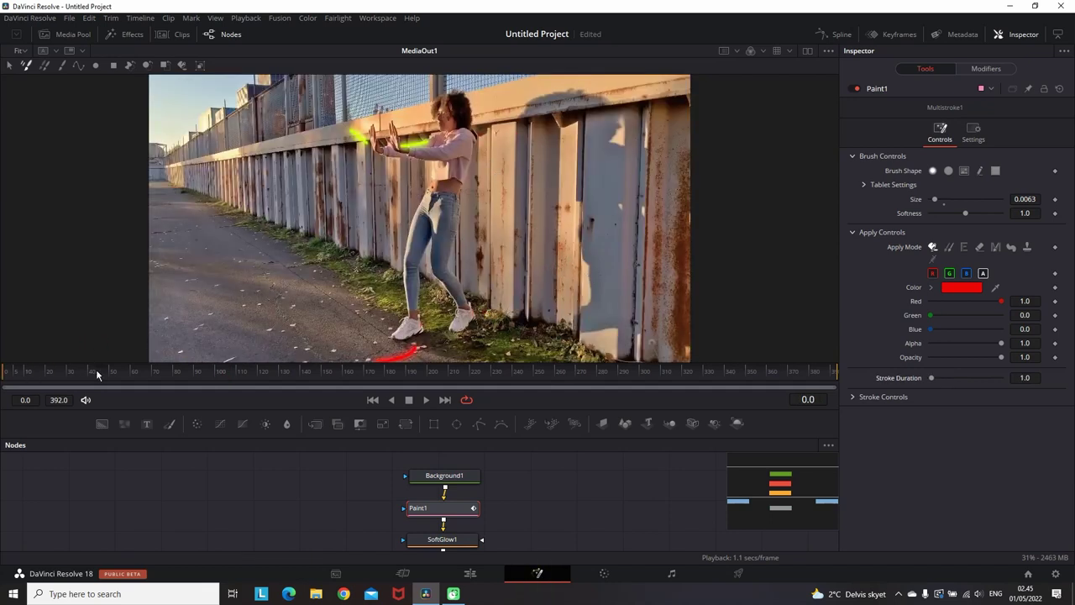
Step: Step through the opening frames from frame 0 to review the painted strokes
key("Right")
key("Right")
key("Right")
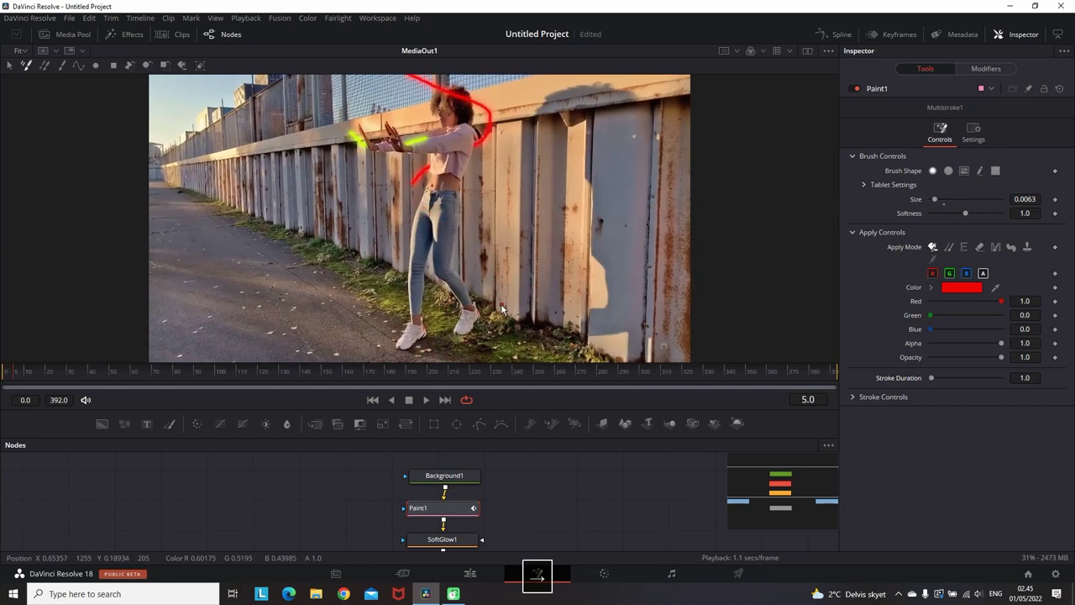